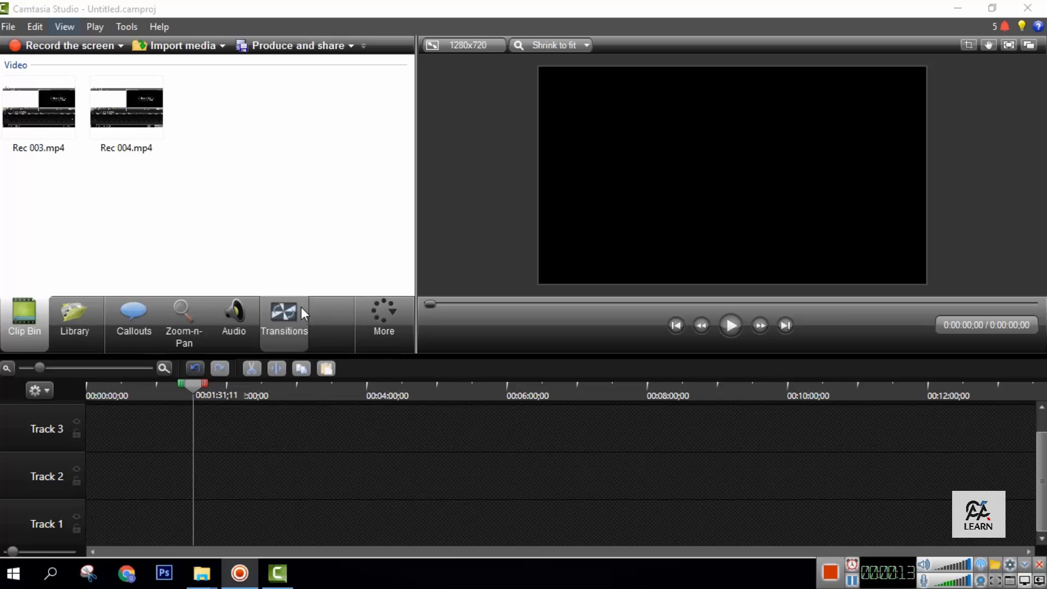
Place the Rec 004.mp4 recording at the start of Track 2.
{"action": "left_click", "coordinate": [44, 112]}
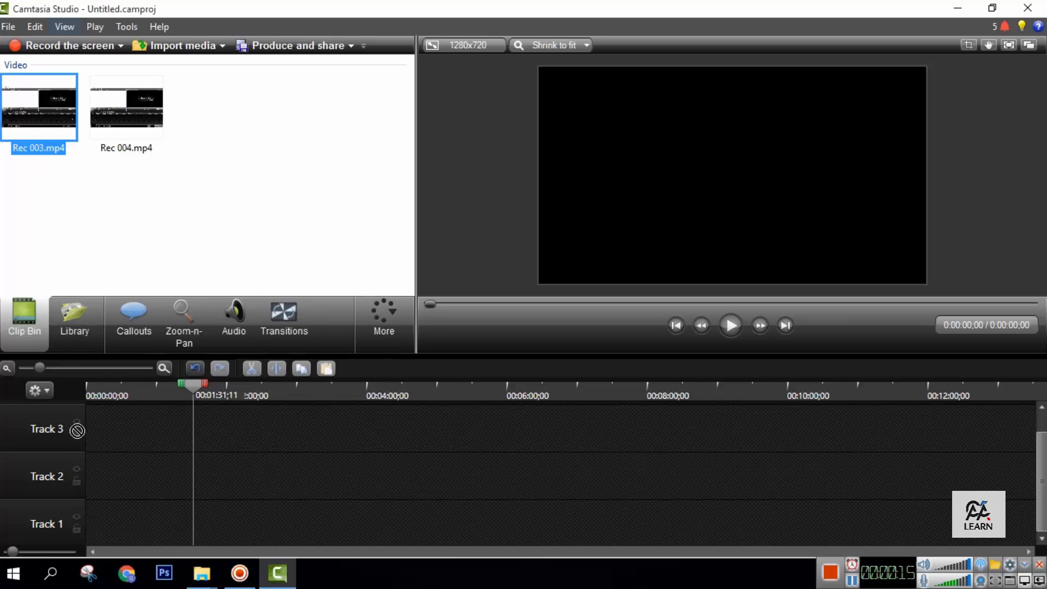
{"action": "mouse_move", "coordinate": [108, 468]}
{"action": "left_mouse_down"}
{"action": "mouse_move", "coordinate": [126, 168]}
{"action": "mouse_move", "coordinate": [93, 292]}
{"action": "mouse_move", "coordinate": [90, 459]}
{"action": "mouse_move", "coordinate": [130, 462]}
{"action": "mouse_move", "coordinate": [88, 466]}
{"action": "left_mouse_up"}
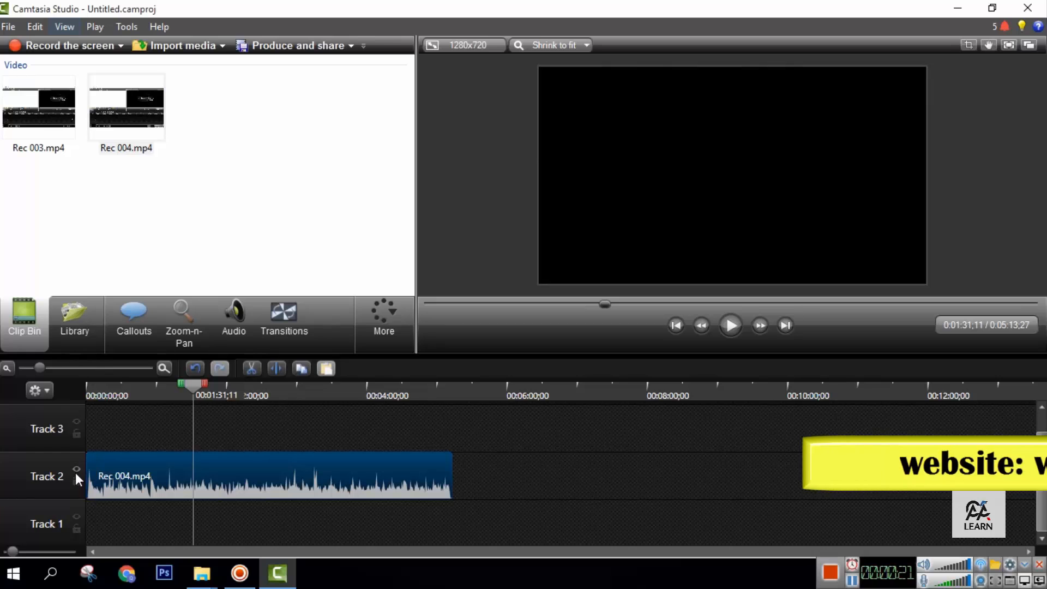
Split the Rec 004.mp4 clip on Track 2 at 0:01:54;17 and again at 0:02:04;08.
{"action": "mouse_move", "coordinate": [44, 364]}
{"action": "left_mouse_down"}
{"action": "mouse_move", "coordinate": [88, 368]}
{"action": "mouse_move", "coordinate": [61, 371]}
{"action": "left_mouse_up"}
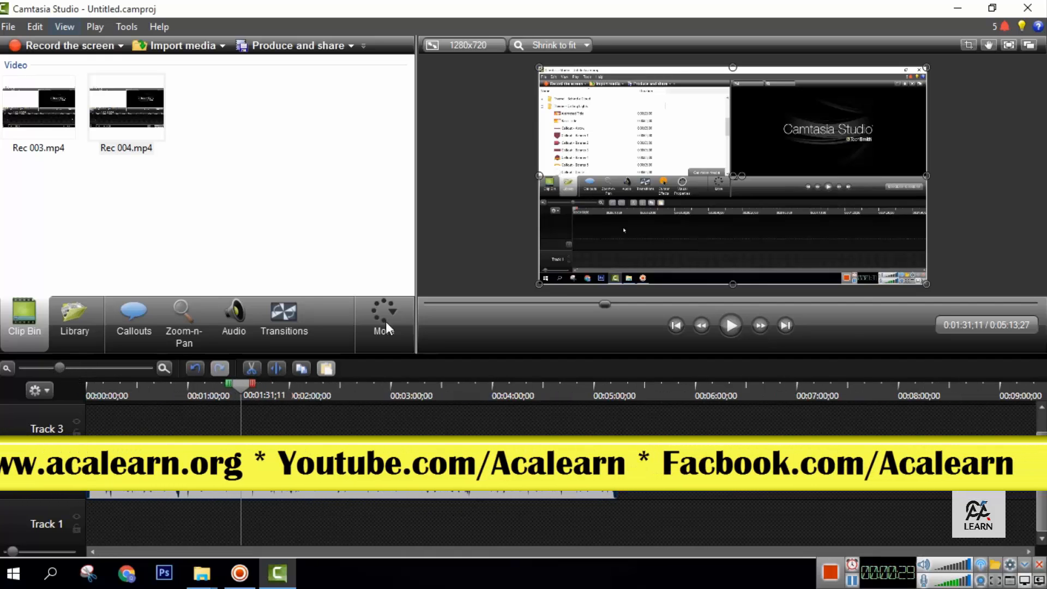
{"action": "left_click_drag", "start_coordinate": [256, 379], "coordinate": [284, 382]}
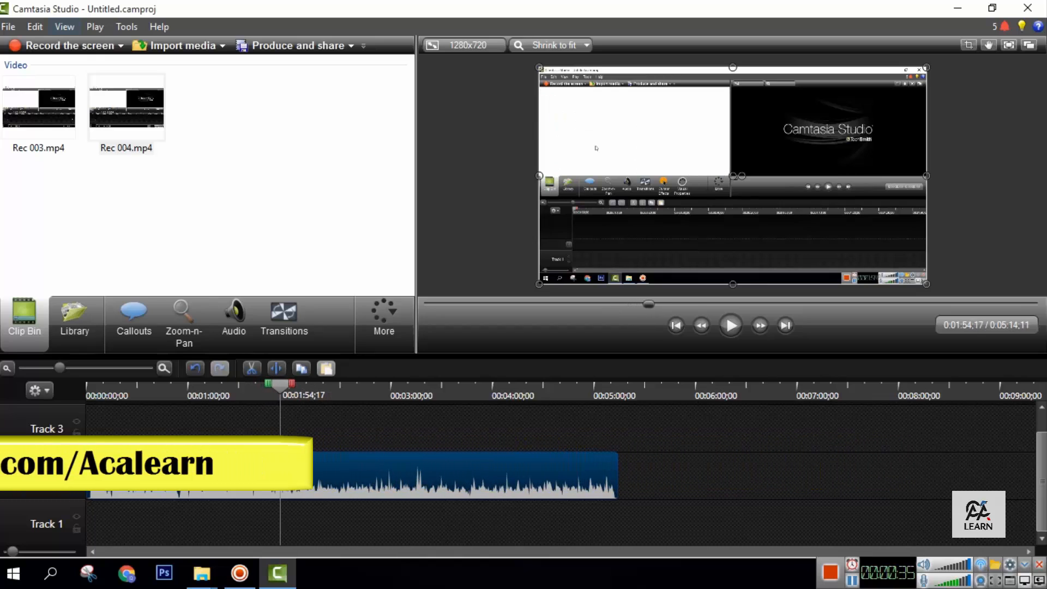
{"action": "left_click", "coordinate": [273, 370]}
{"action": "left_click", "coordinate": [298, 402]}
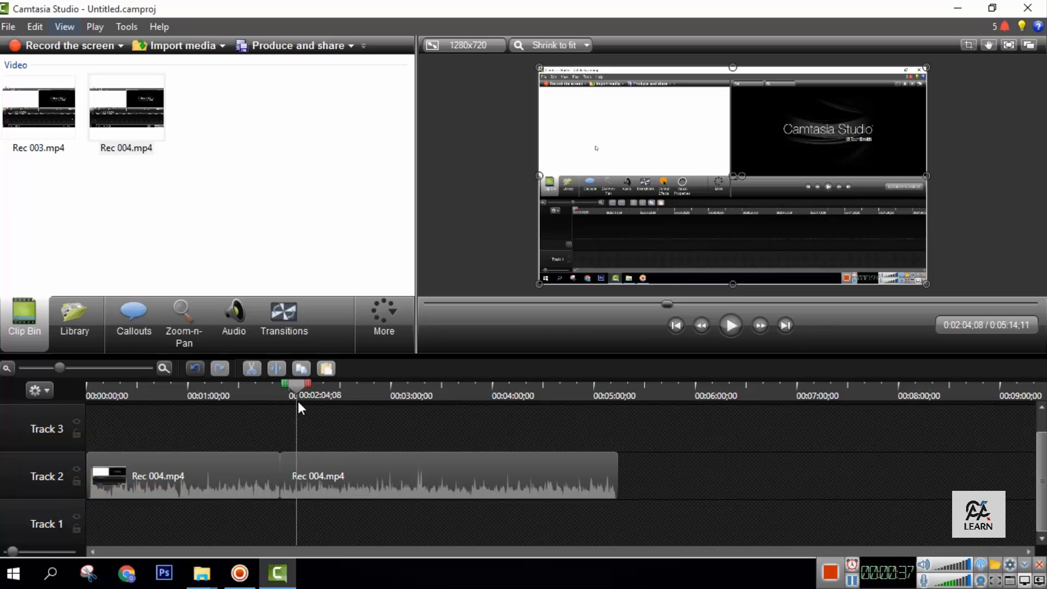
{"action": "left_click", "coordinate": [290, 496]}
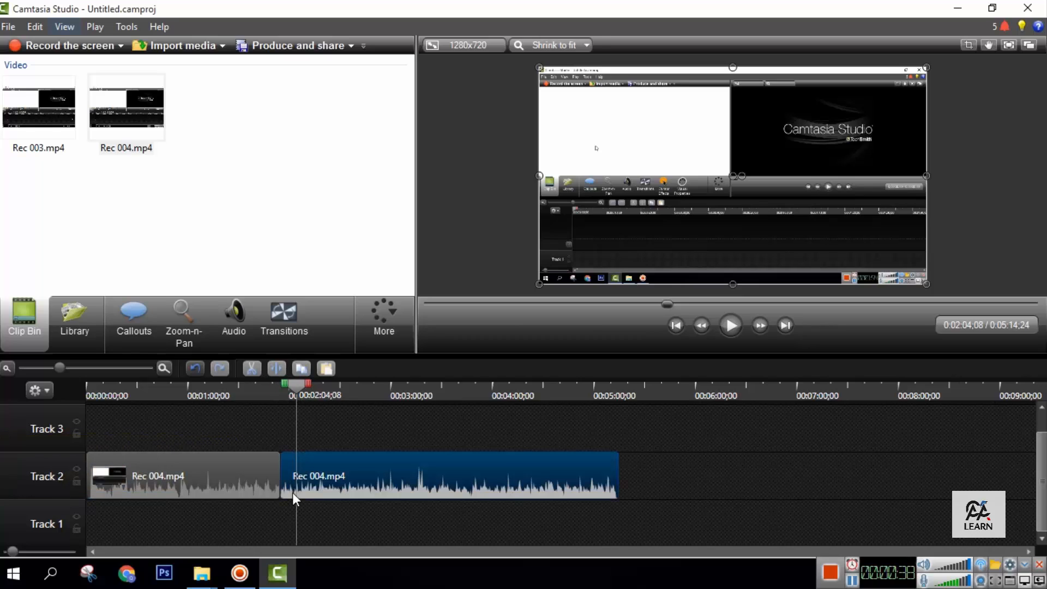
{"action": "left_click", "coordinate": [275, 370]}
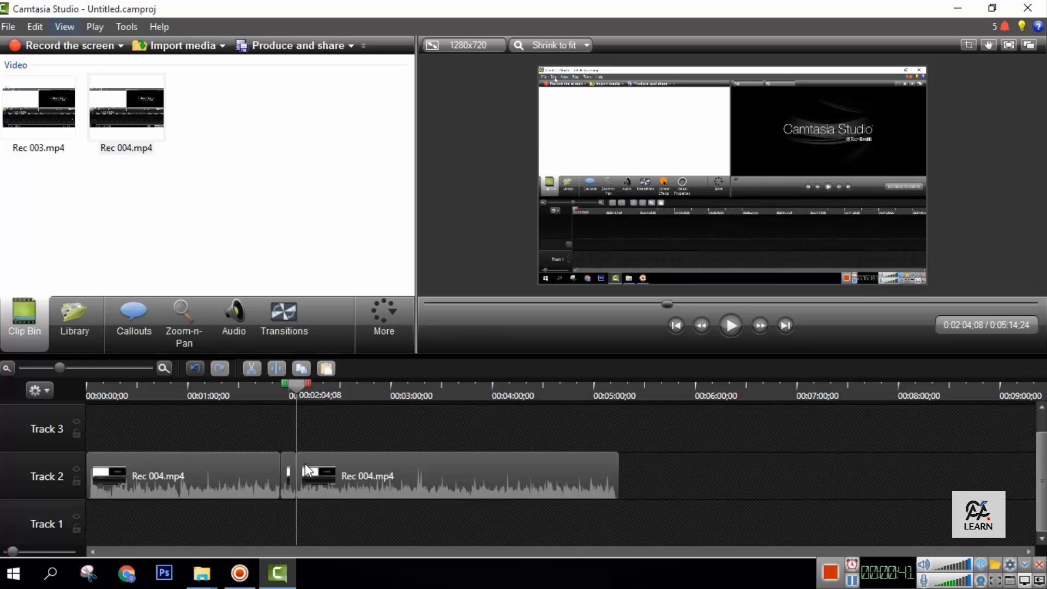
Remove the short section between the two cuts on Track 2 and move the remaining clip against the first one.
{"action": "key", "text": "Delete"}
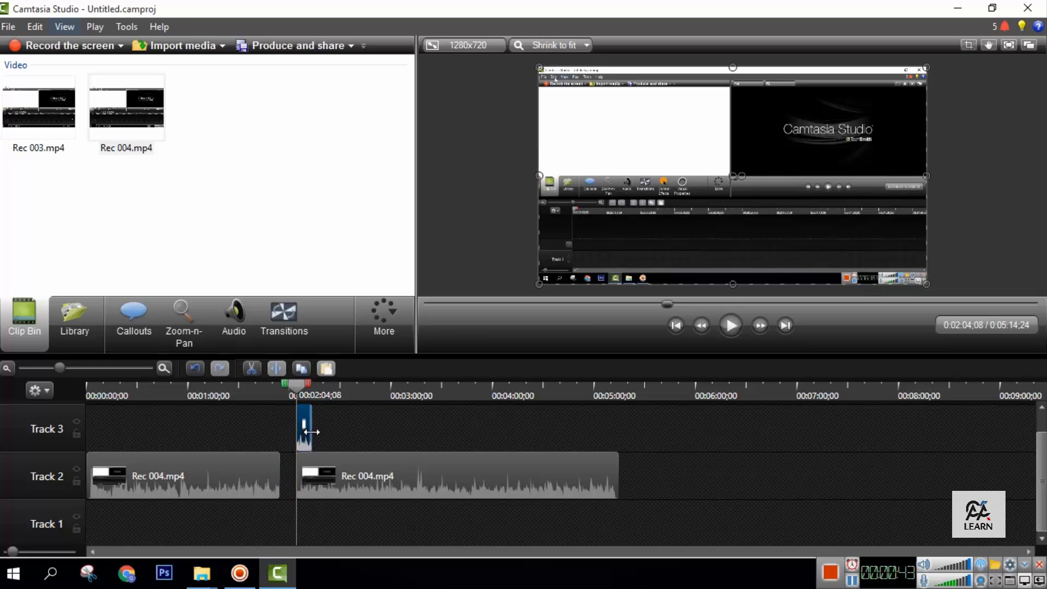
{"action": "left_click", "coordinate": [361, 482]}
{"action": "left_click_drag", "start_coordinate": [361, 481], "coordinate": [304, 476]}
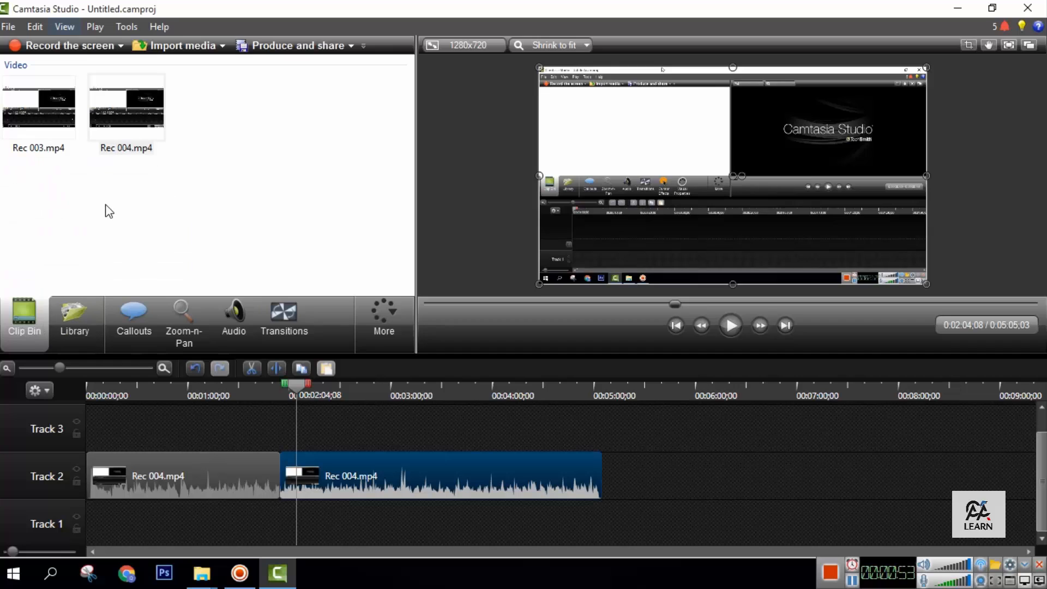
Browse the Pictures and Documents folders for media to import, and leave without importing anything.
{"action": "left_click", "coordinate": [181, 46]}
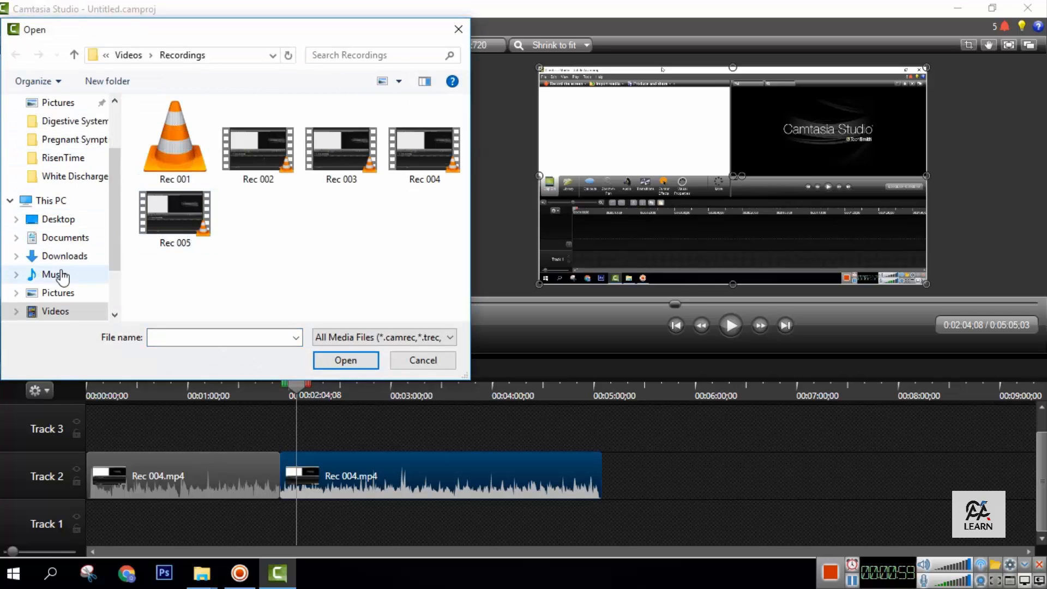
{"action": "left_click", "coordinate": [63, 276]}
{"action": "left_click", "coordinate": [69, 293]}
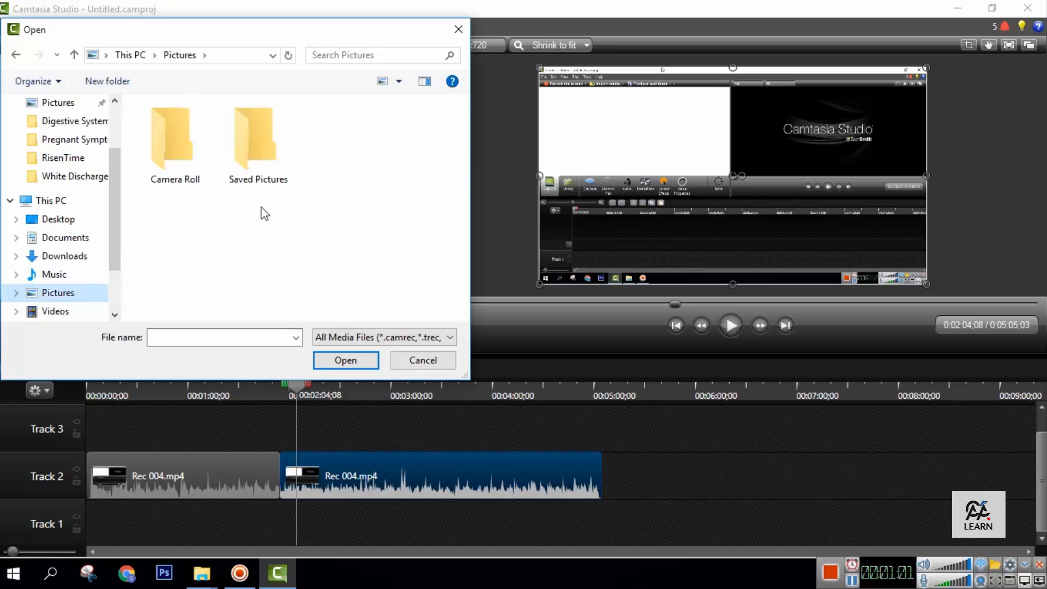
{"action": "double_click", "coordinate": [265, 165]}
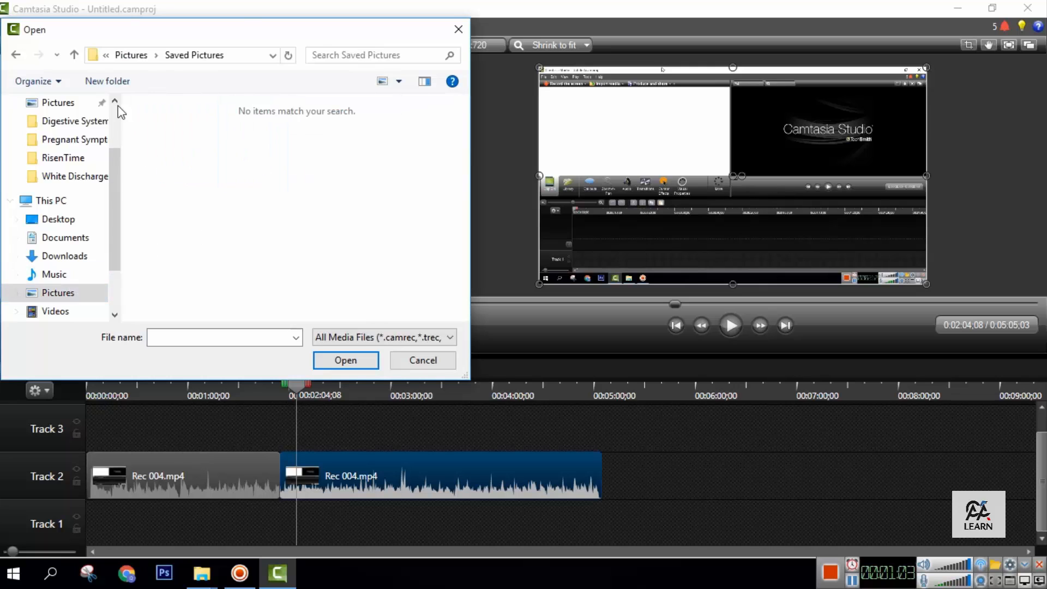
{"action": "left_click", "coordinate": [76, 53]}
{"action": "double_click", "coordinate": [160, 153]}
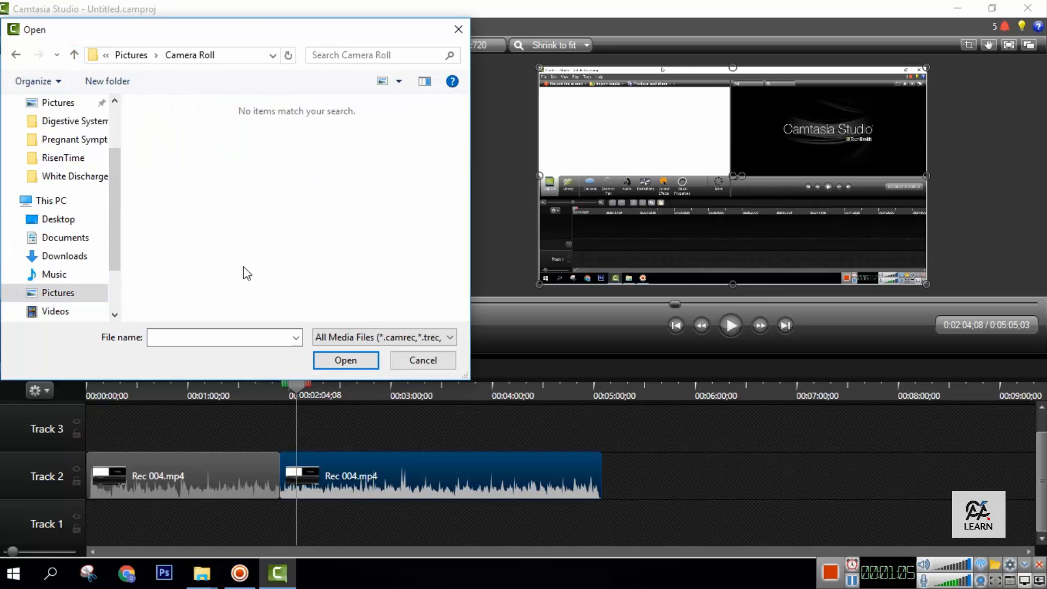
{"action": "left_click", "coordinate": [63, 157]}
{"action": "left_click", "coordinate": [82, 180]}
{"action": "left_click", "coordinate": [75, 240]}
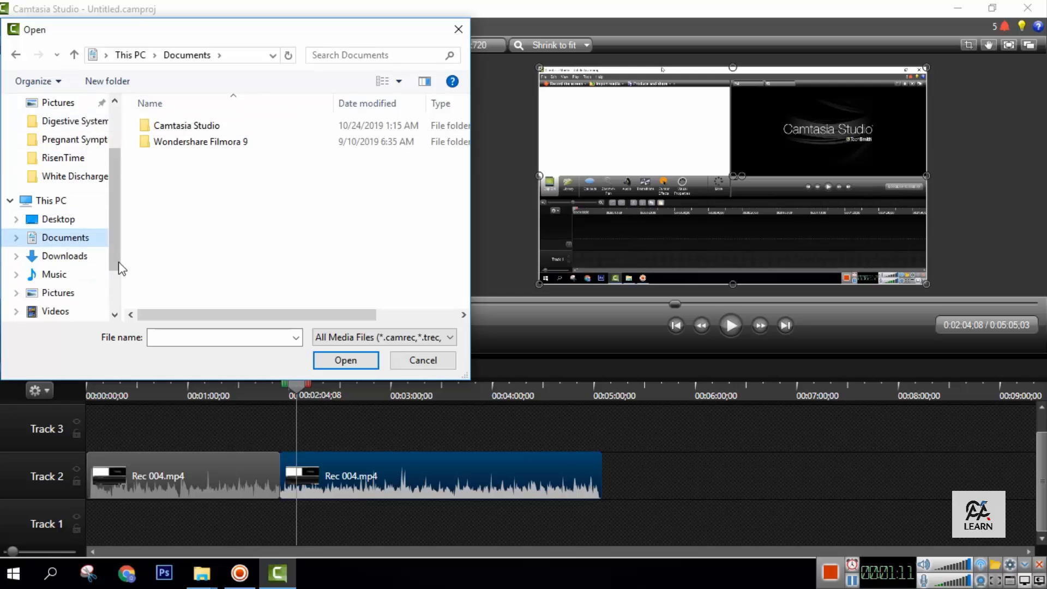
{"action": "left_click", "coordinate": [74, 102]}
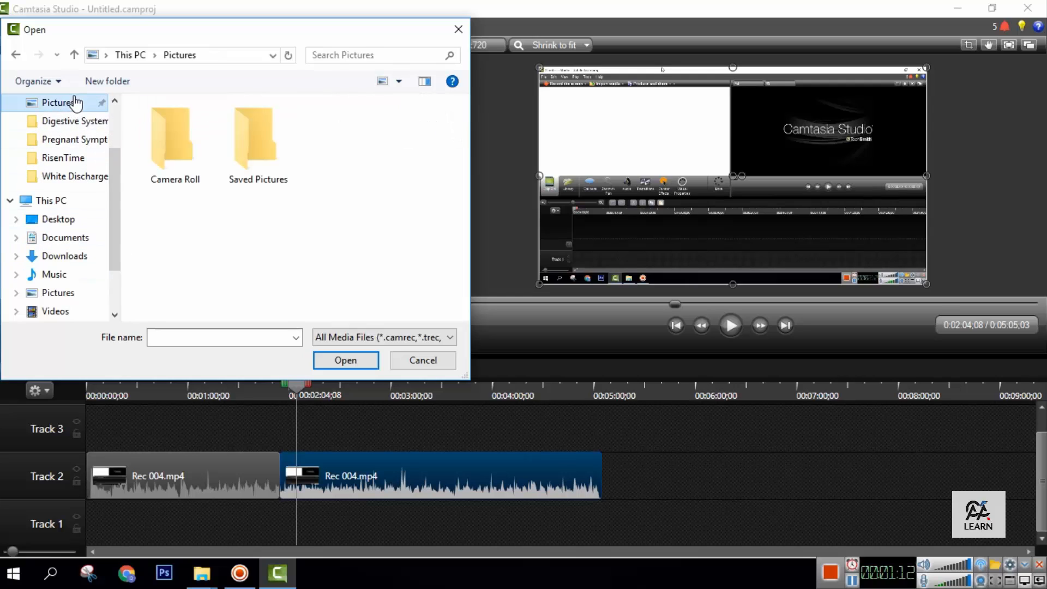
{"action": "double_click", "coordinate": [274, 169]}
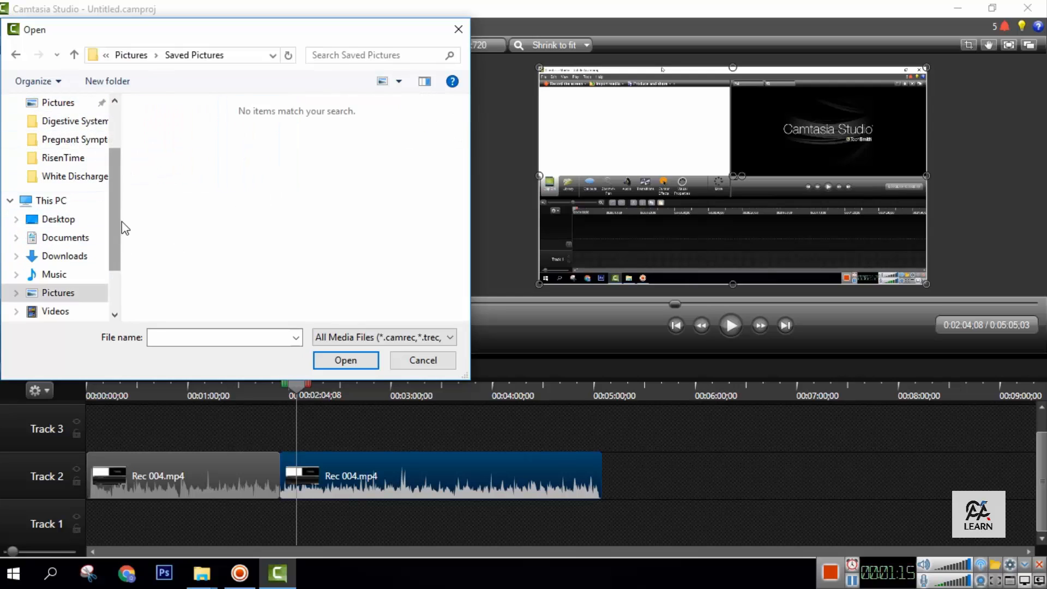
{"action": "scroll", "coordinate": [118, 229], "scroll_direction": "down", "scroll_amount": 2}
{"action": "left_click", "coordinate": [63, 299]}
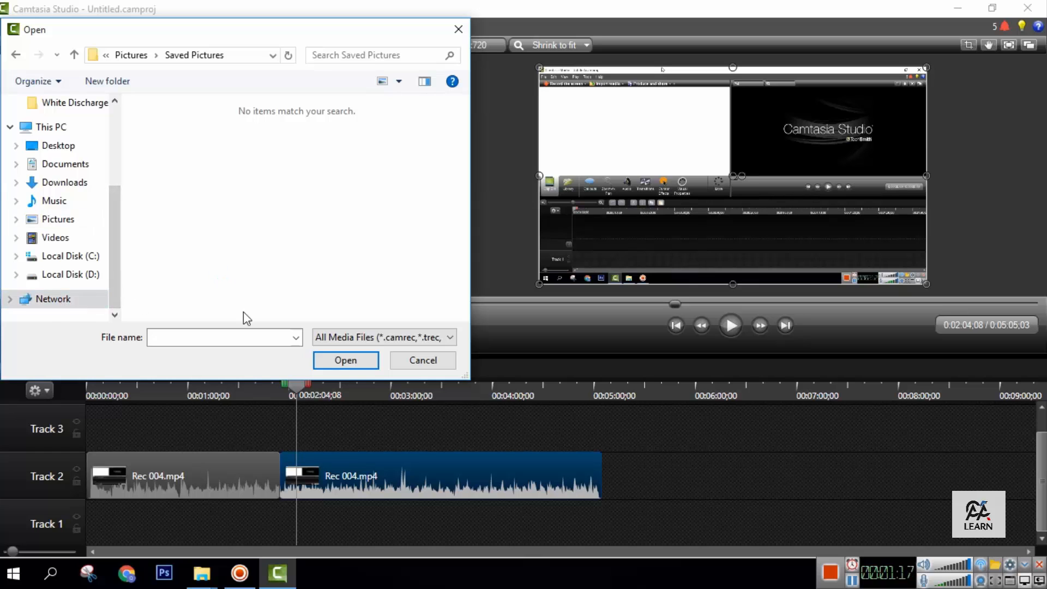
{"action": "left_click", "coordinate": [408, 365]}
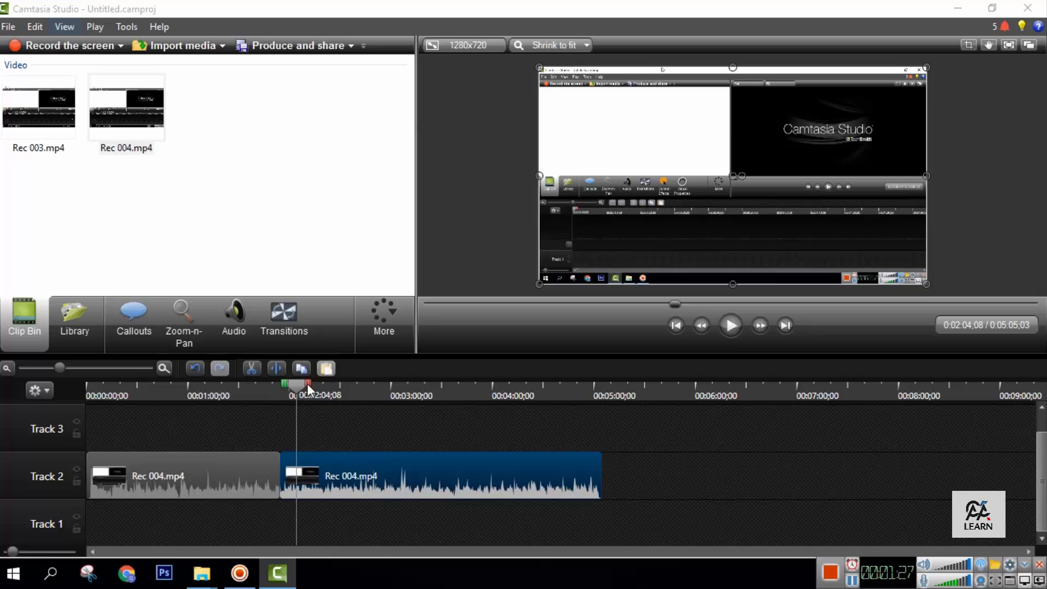
Review the footage around the join between the two Rec 004.mp4 clips, playing it from 0:01:46;02.
{"action": "mouse_move", "coordinate": [306, 384]}
{"action": "left_mouse_down"}
{"action": "mouse_move", "coordinate": [57, 401]}
{"action": "mouse_move", "coordinate": [364, 400]}
{"action": "mouse_move", "coordinate": [277, 400]}
{"action": "mouse_move", "coordinate": [312, 400]}
{"action": "left_mouse_up"}
{"action": "mouse_move", "coordinate": [299, 483]}
{"action": "left_mouse_down"}
{"action": "mouse_move", "coordinate": [441, 499]}
{"action": "mouse_move", "coordinate": [340, 494]}
{"action": "mouse_move", "coordinate": [341, 466]}
{"action": "left_mouse_up"}
{"action": "left_click_drag", "start_coordinate": [303, 381], "coordinate": [265, 387]}
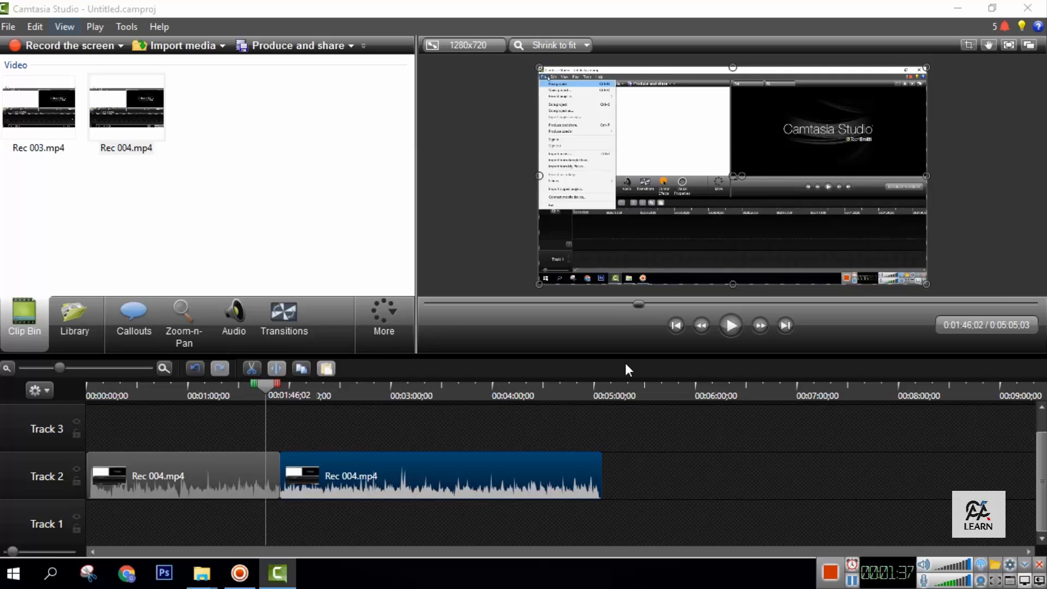
{"action": "left_click", "coordinate": [732, 326]}
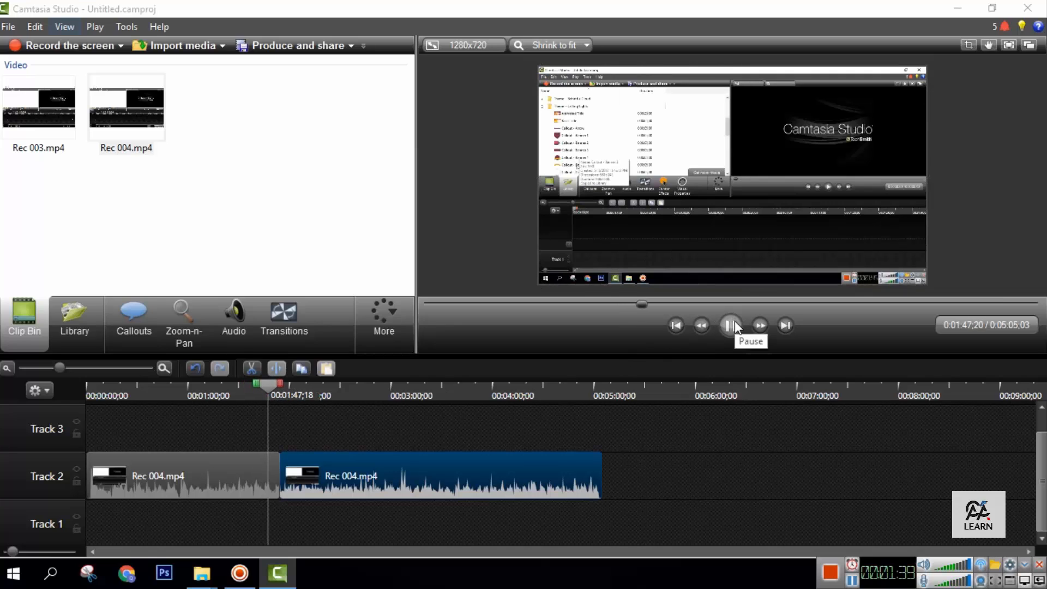
{"action": "left_click", "coordinate": [734, 323]}
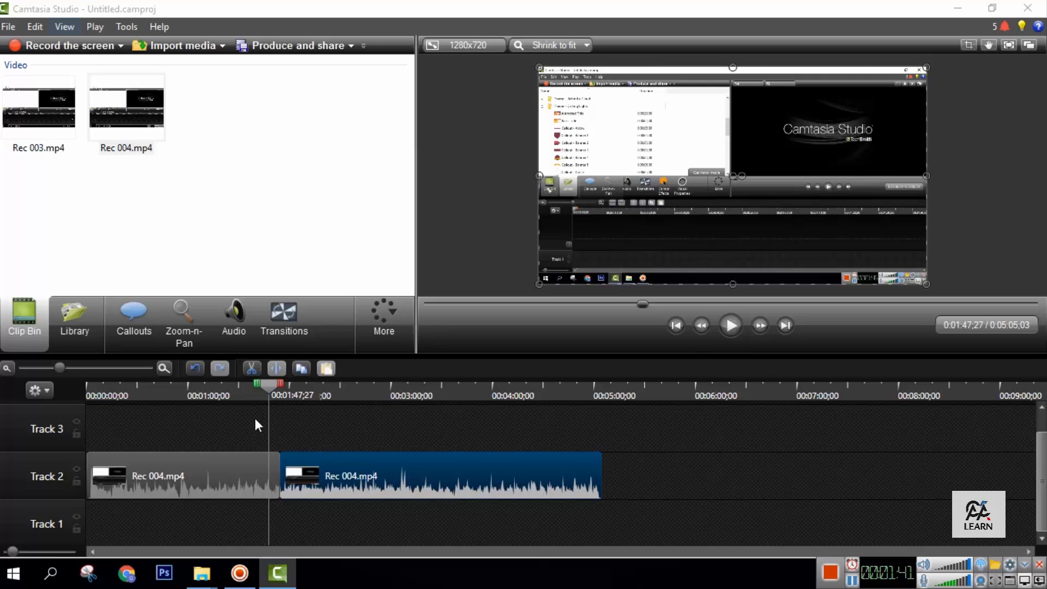
{"action": "left_click_drag", "start_coordinate": [267, 385], "coordinate": [280, 385]}
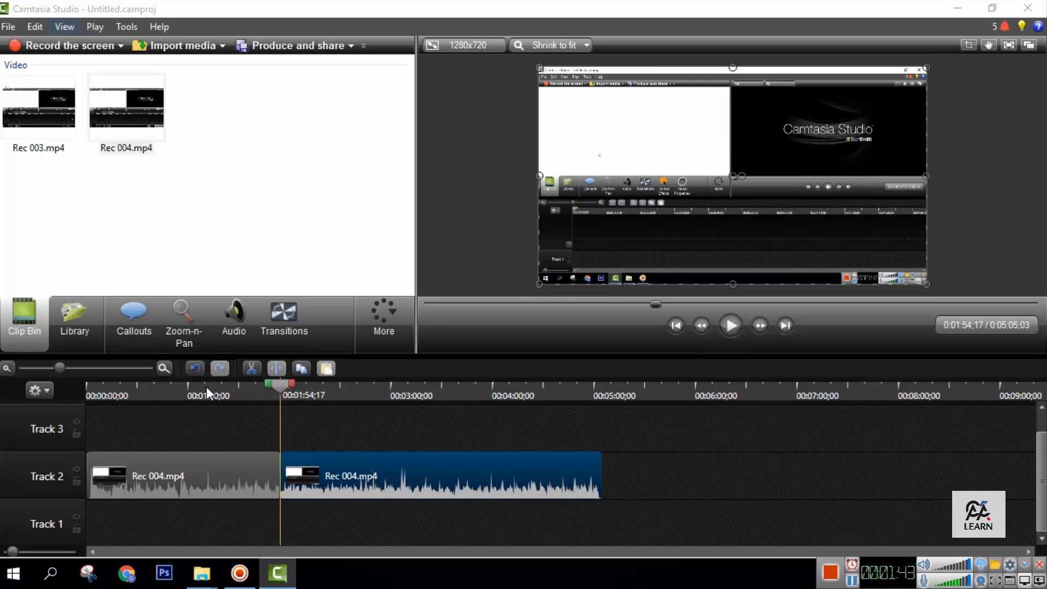
{"action": "left_click", "coordinate": [162, 387]}
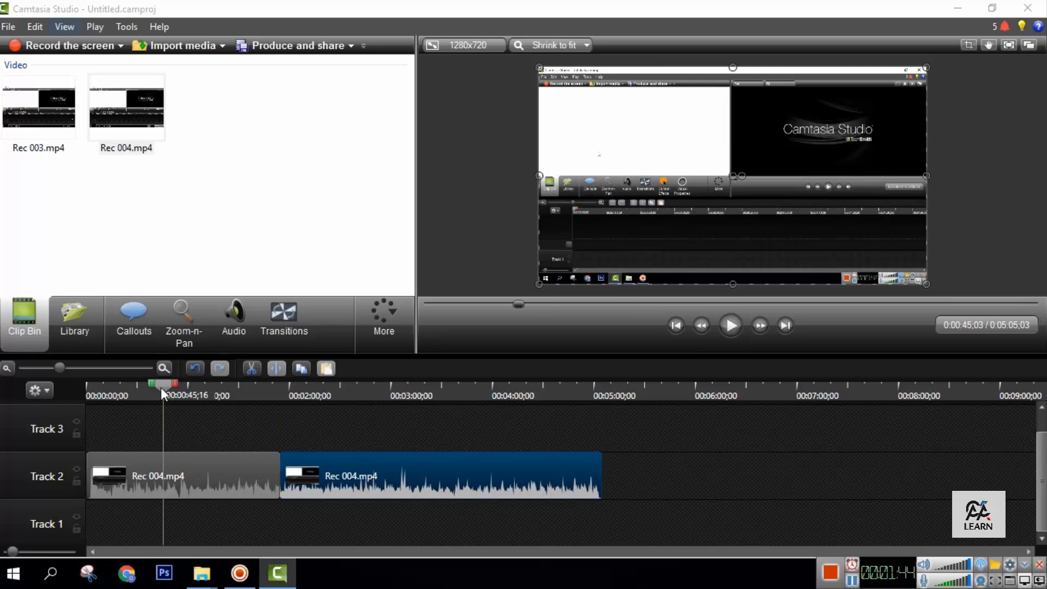
Preview the Basic Title, Callout - Arrow and Callout - Banner assets of the Calling Lights theme in the Library.
{"action": "left_click", "coordinate": [80, 330]}
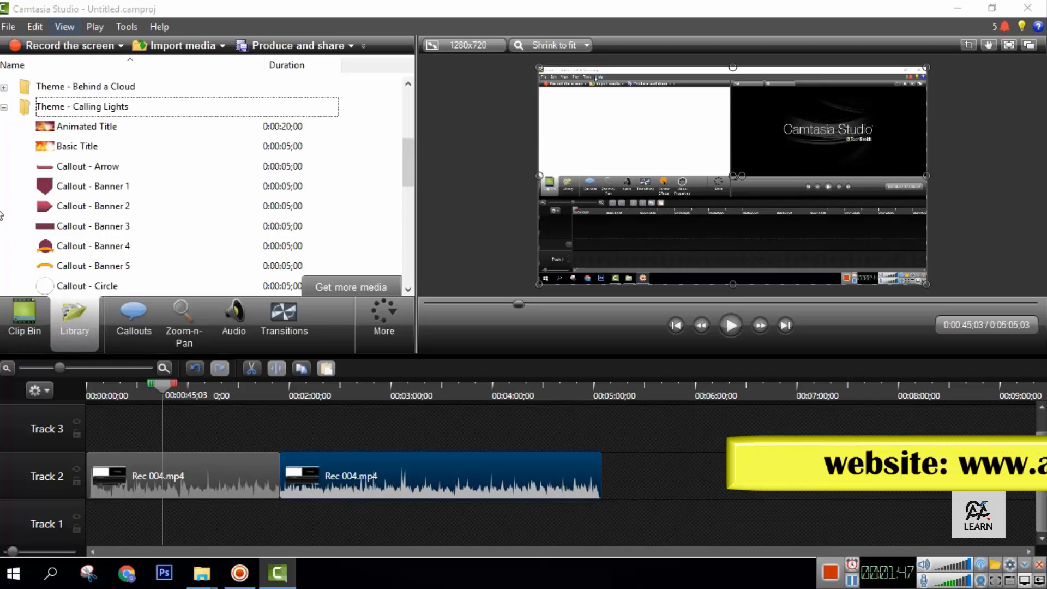
{"action": "left_click", "coordinate": [64, 206]}
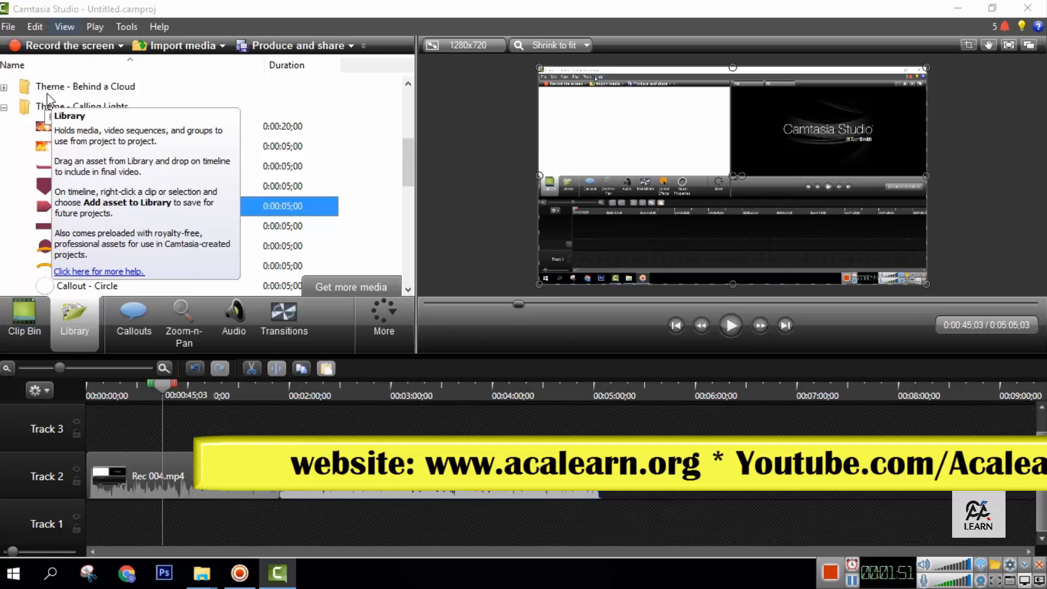
{"action": "left_click", "coordinate": [46, 147]}
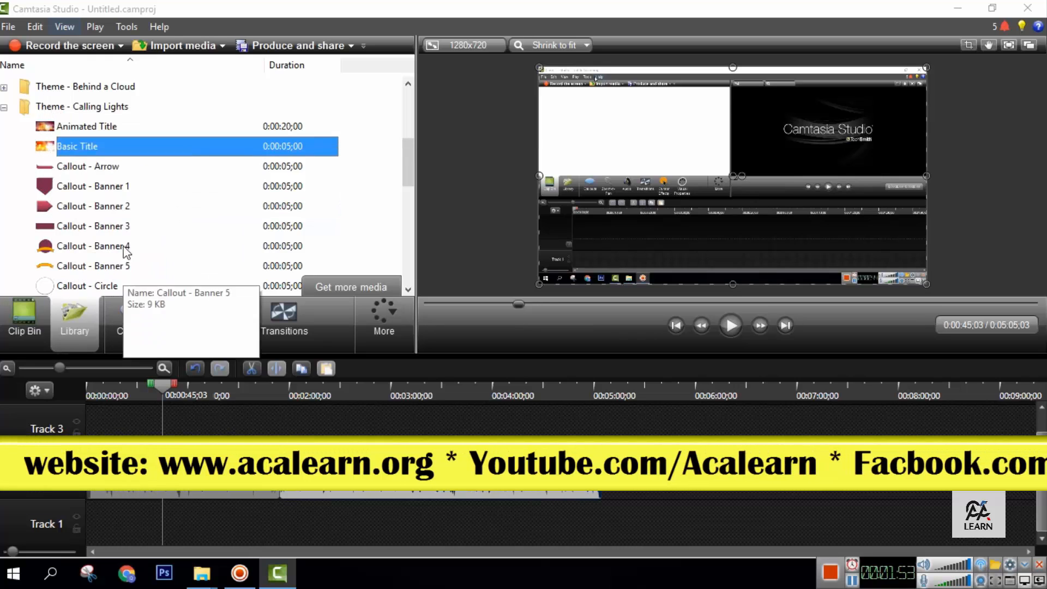
{"action": "double_click", "coordinate": [88, 146]}
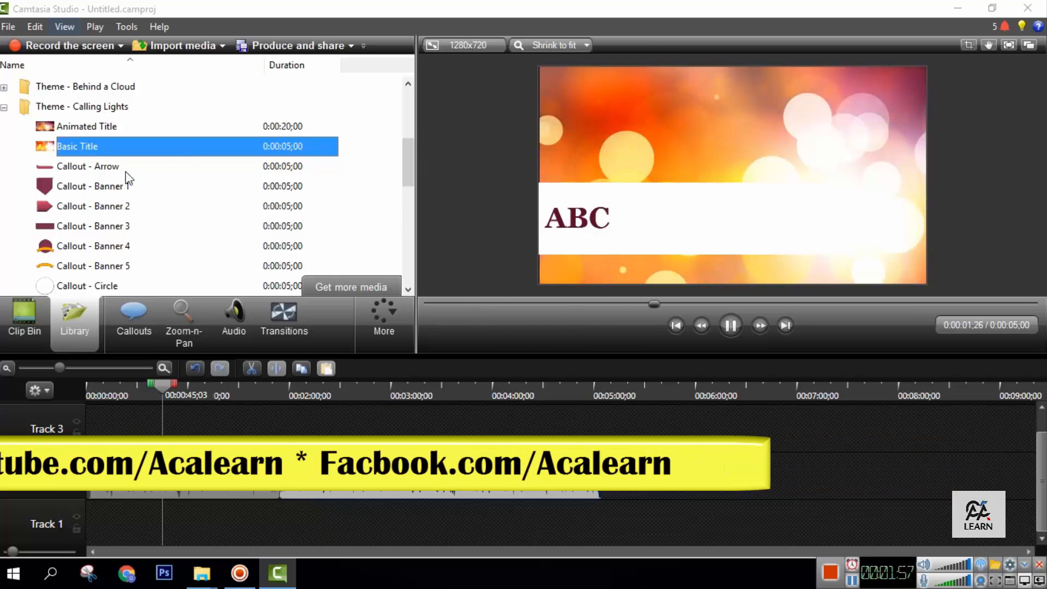
{"action": "double_click", "coordinate": [126, 172]}
{"action": "left_click", "coordinate": [133, 191]}
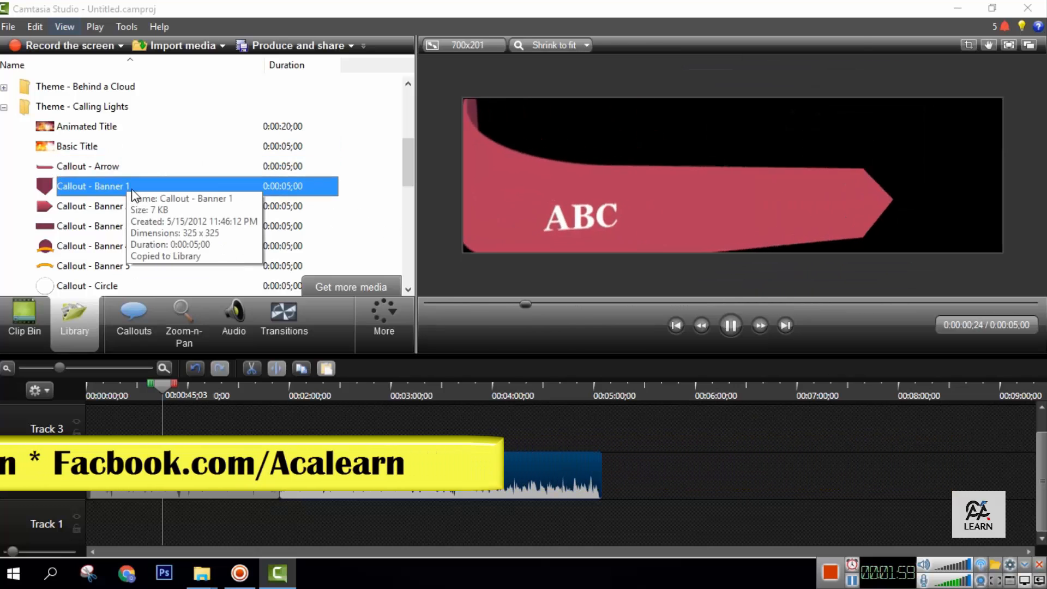
{"action": "left_click", "coordinate": [132, 212]}
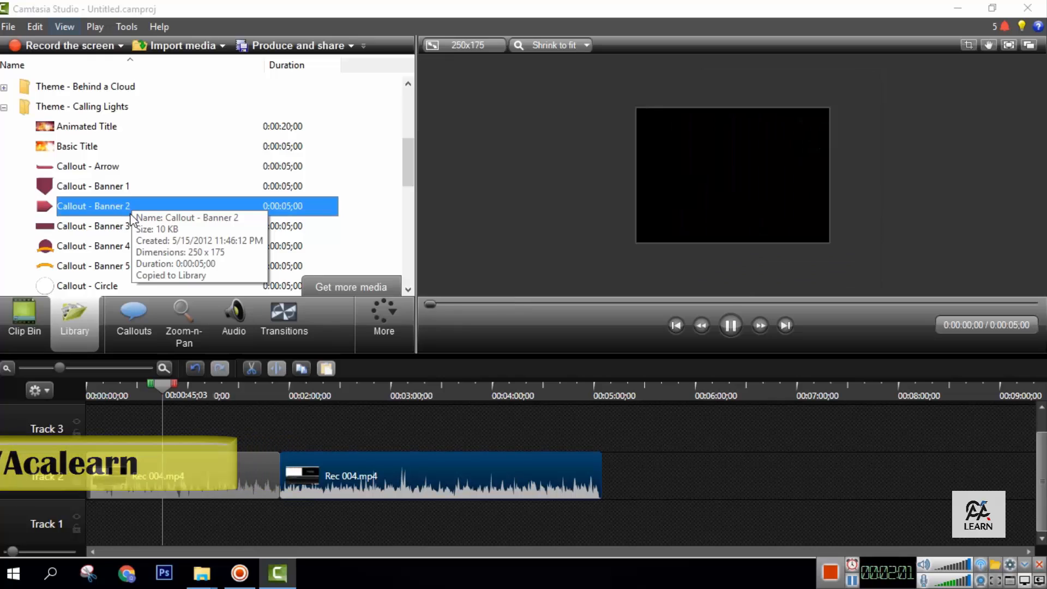
{"action": "left_click", "coordinate": [126, 233]}
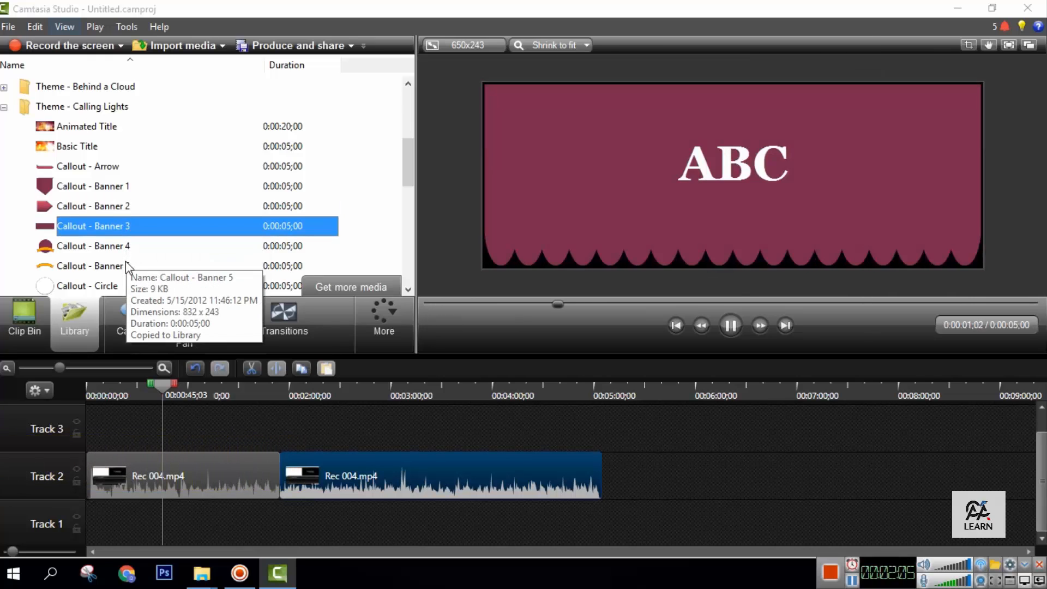
{"action": "left_click", "coordinate": [125, 246]}
Preview the Callout - Themed 2 and Callout - Themed 3 assets of the Calling Lights theme.
{"action": "scroll", "coordinate": [172, 199], "scroll_direction": "down", "scroll_amount": 2}
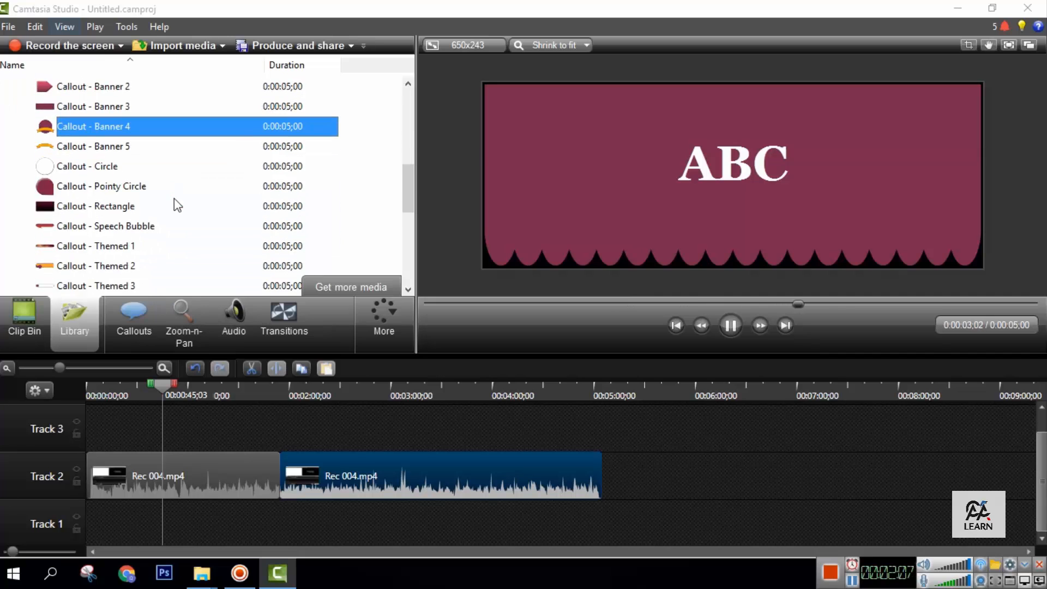
{"action": "scroll", "coordinate": [174, 204], "scroll_direction": "down", "scroll_amount": 1}
{"action": "left_click", "coordinate": [131, 192]}
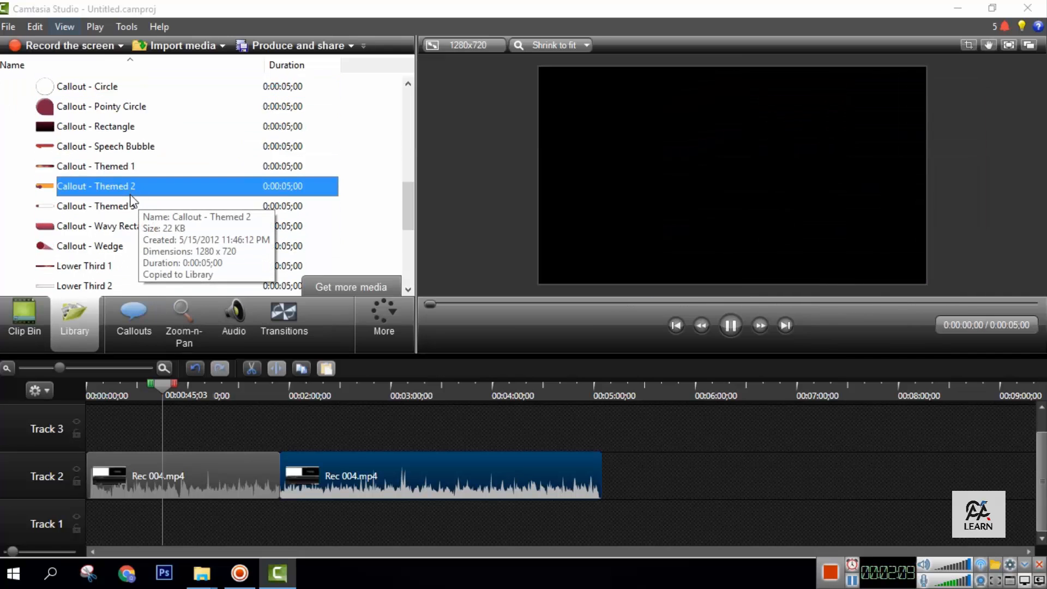
{"action": "left_click", "coordinate": [98, 206]}
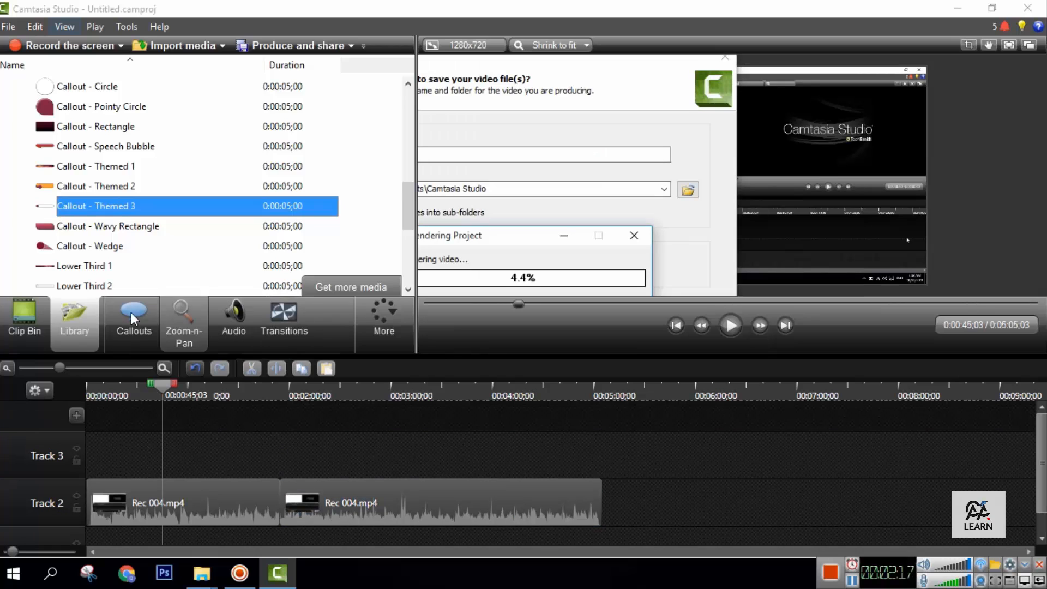
Add a circle callout at the start of the timeline, shrink it and place it in the video's upper-right corner.
{"action": "left_click", "coordinate": [131, 327]}
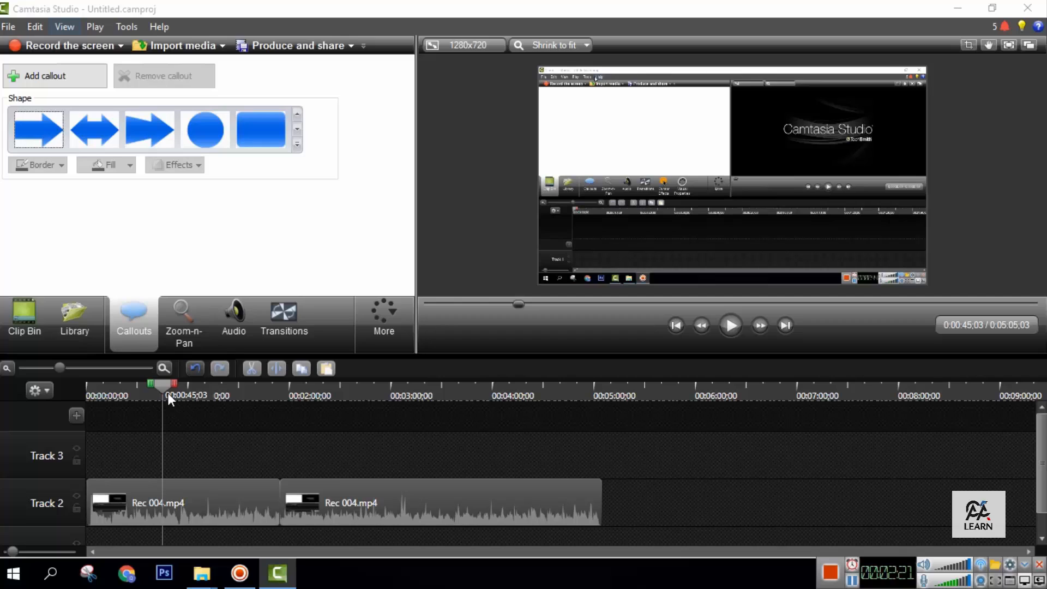
{"action": "left_click_drag", "start_coordinate": [167, 390], "coordinate": [90, 371]}
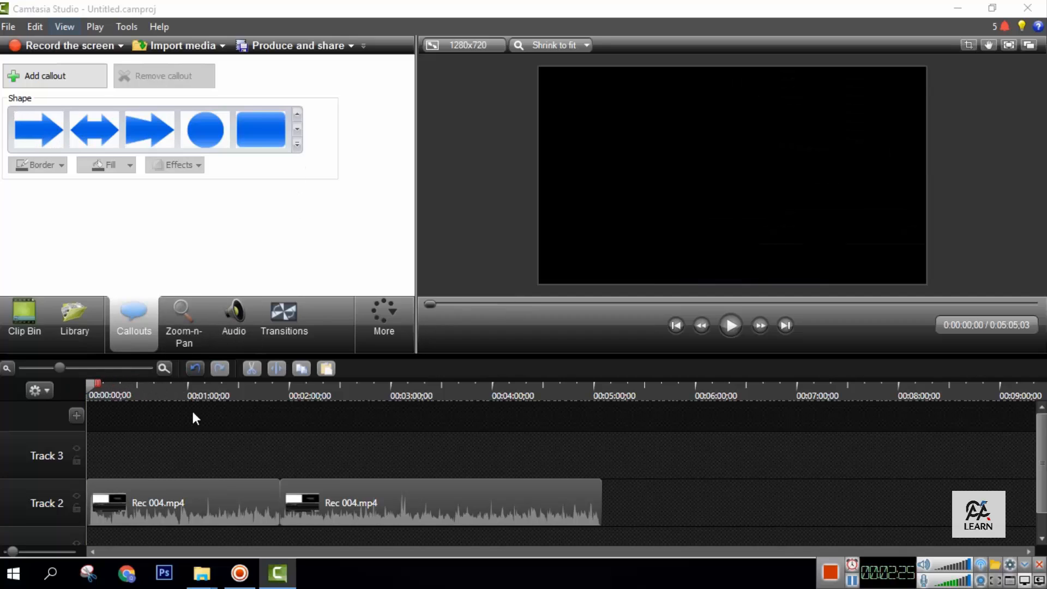
{"action": "left_click", "coordinate": [297, 145]}
{"action": "left_click", "coordinate": [208, 146]}
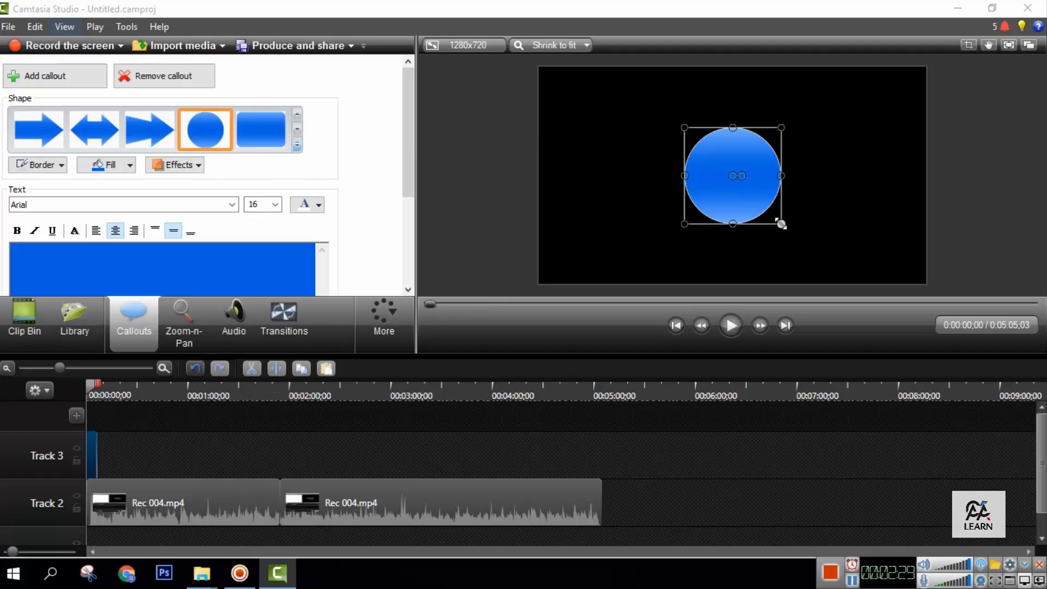
{"action": "left_click_drag", "start_coordinate": [781, 224], "coordinate": [899, 111]}
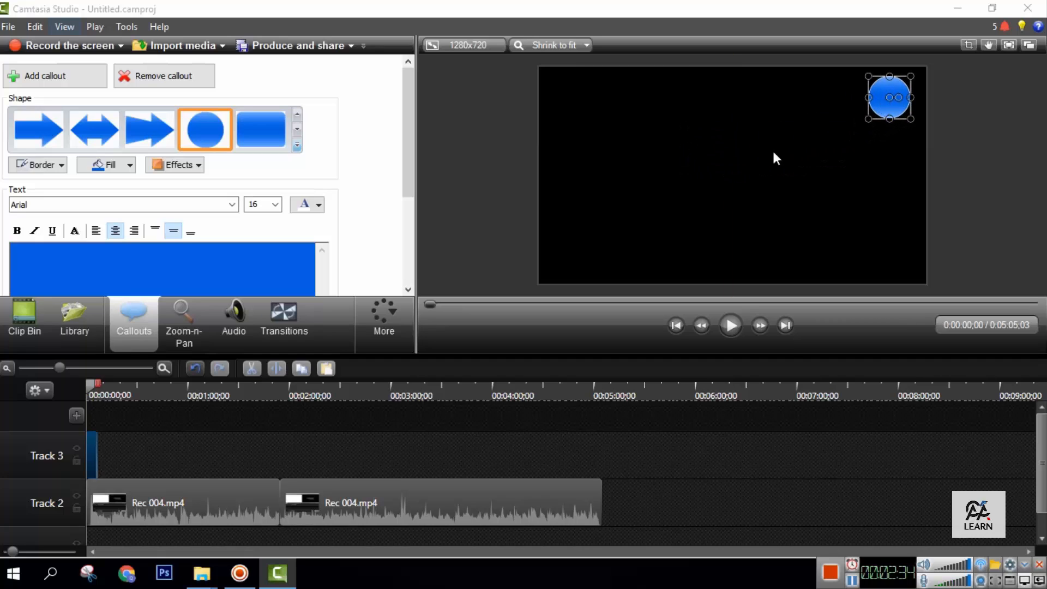
Extend the circle callout on Track 3 to the end of the second Rec 004.mp4 clip.
{"action": "left_click", "coordinate": [103, 461]}
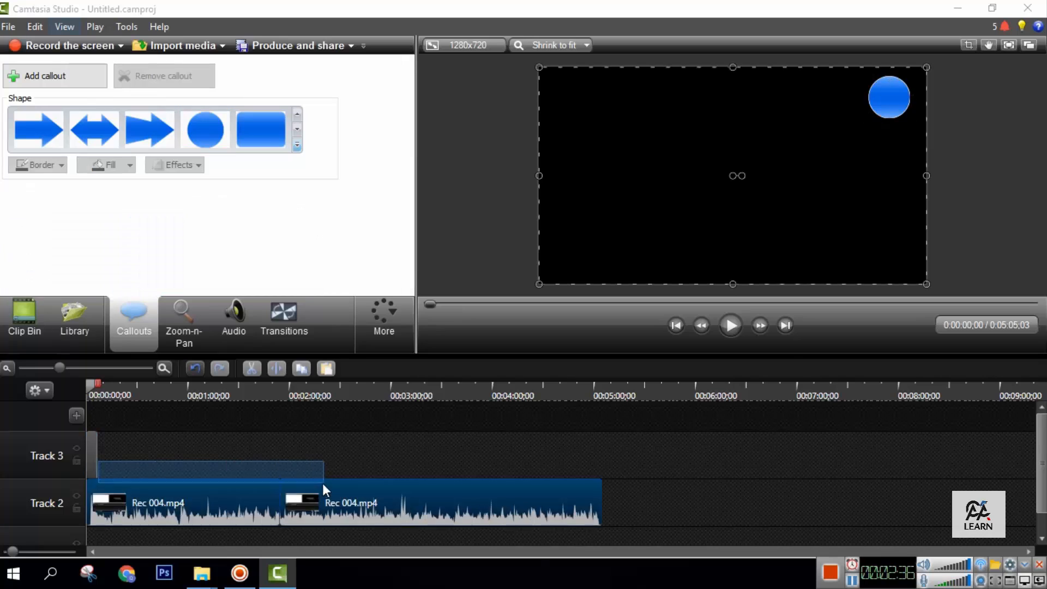
{"action": "left_click", "coordinate": [93, 445]}
{"action": "left_click_drag", "start_coordinate": [106, 448], "coordinate": [596, 467]}
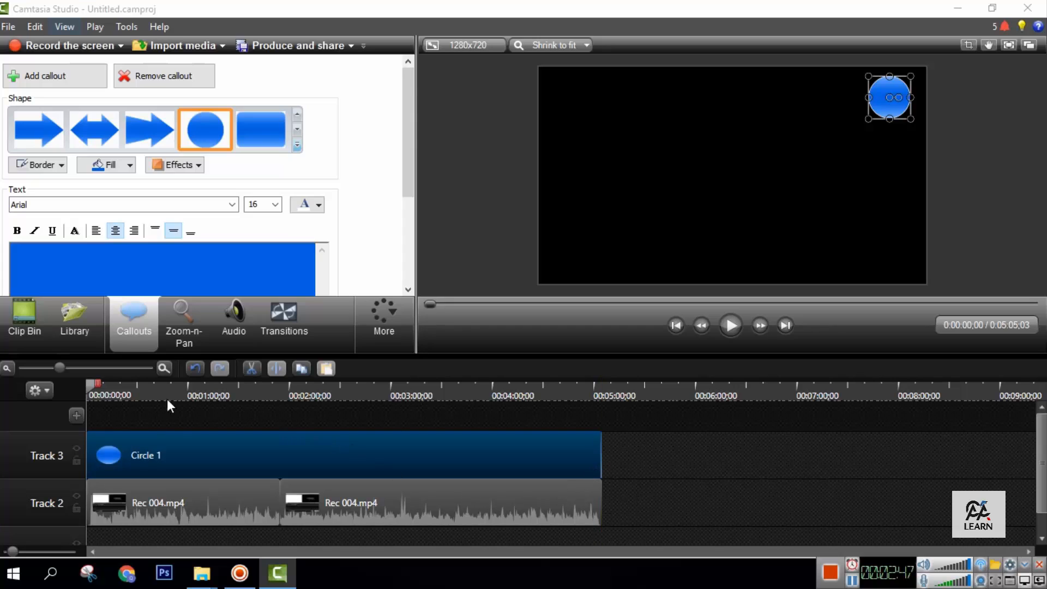
Play the footage up to 0:00:54;19 to check the circle callout over the recording.
{"action": "left_click_drag", "start_coordinate": [99, 401], "coordinate": [171, 395]}
{"action": "left_click", "coordinate": [214, 420]}
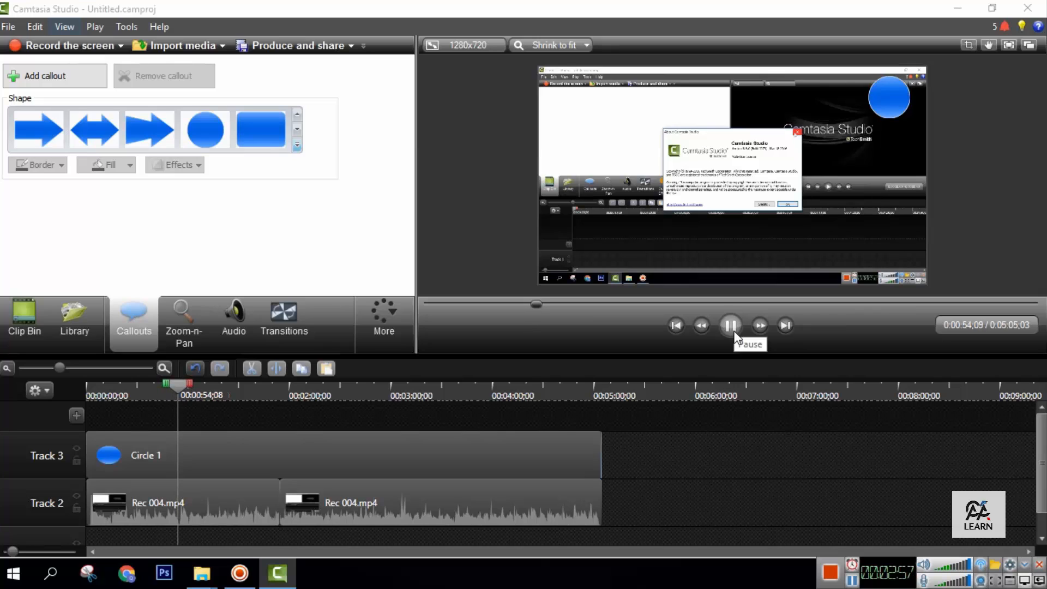
{"action": "left_click", "coordinate": [734, 333]}
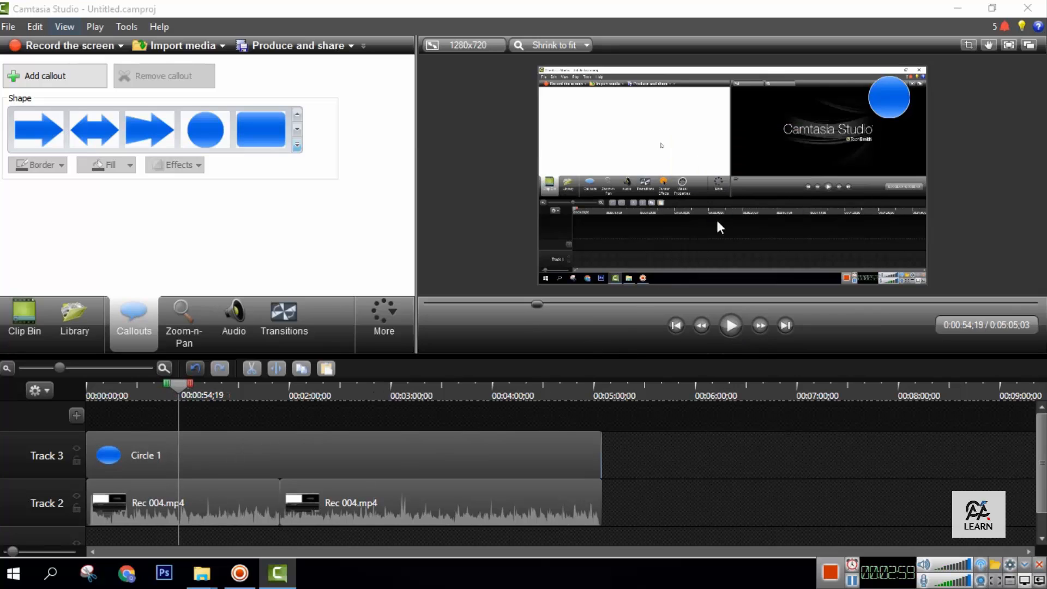
Change the circle callout to a swoosh arrow, move it near the middle of the video and enlarge it.
{"action": "left_click", "coordinate": [890, 100]}
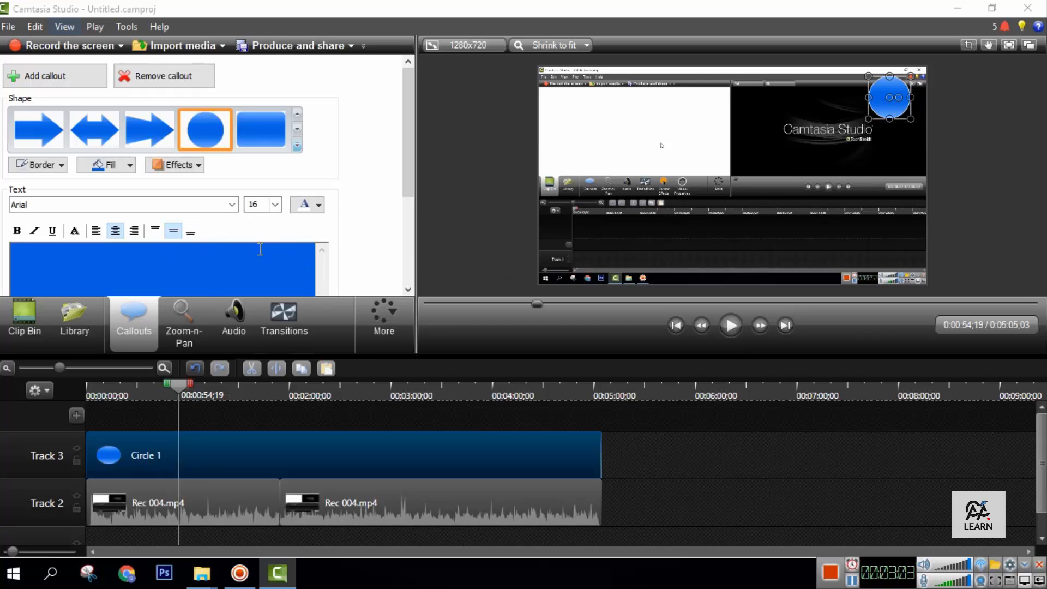
{"action": "left_click", "coordinate": [297, 147]}
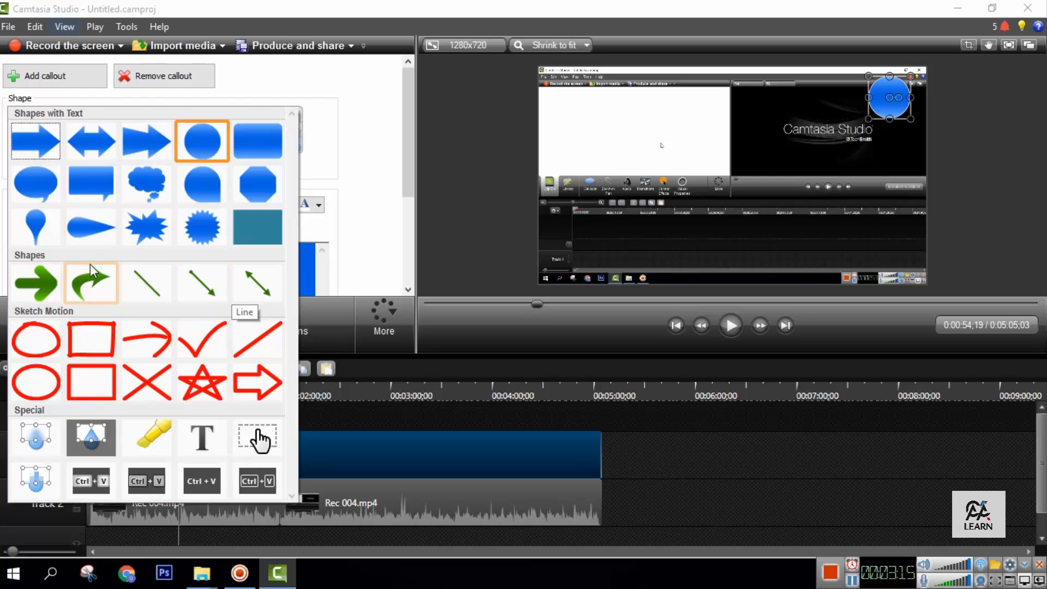
{"action": "left_click", "coordinate": [91, 283]}
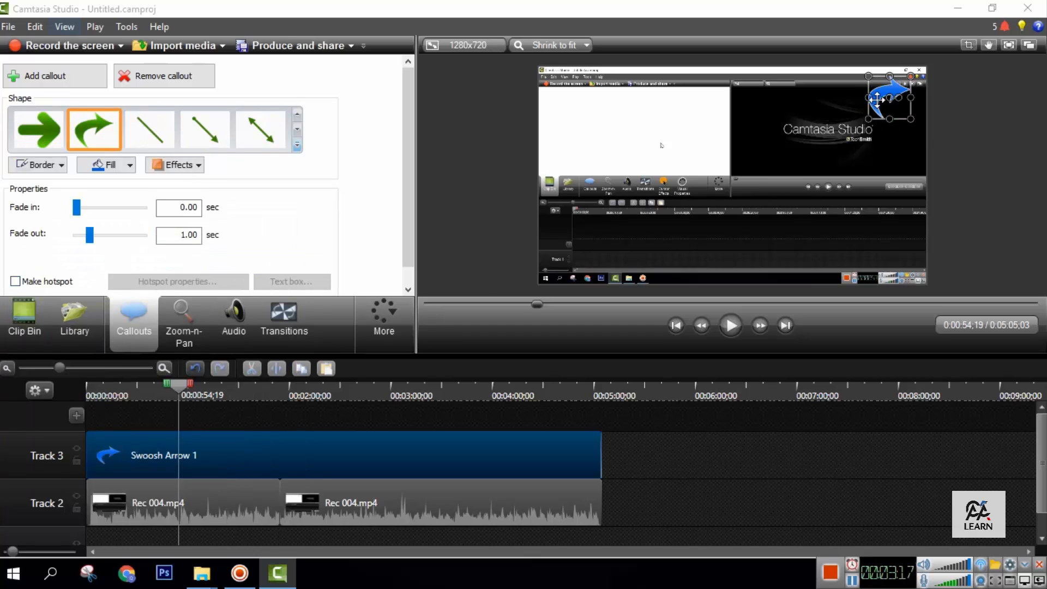
{"action": "left_click_drag", "start_coordinate": [876, 99], "coordinate": [707, 143]}
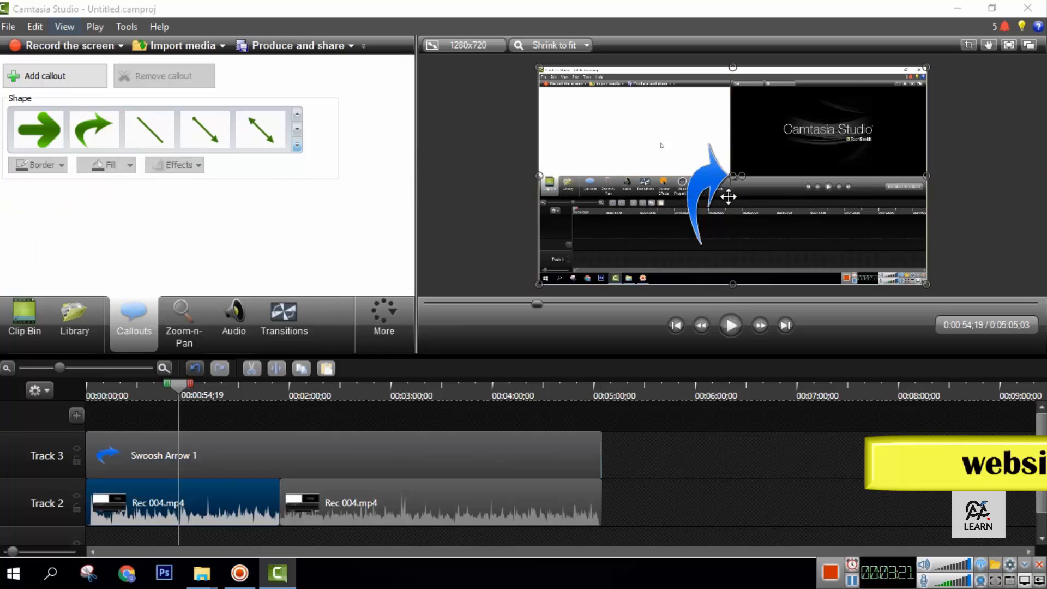
{"action": "left_click_drag", "start_coordinate": [729, 194], "coordinate": [784, 197]}
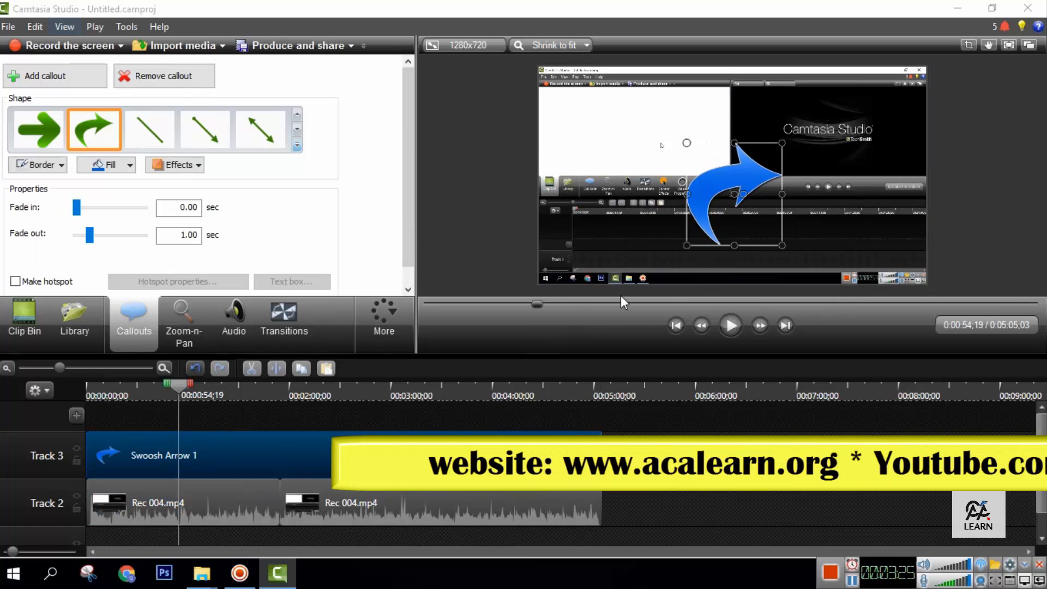
Trim the swoosh arrow callout to about 18 seconds starting at 0:00:54;19 and play that part.
{"action": "left_click_drag", "start_coordinate": [601, 458], "coordinate": [173, 458]}
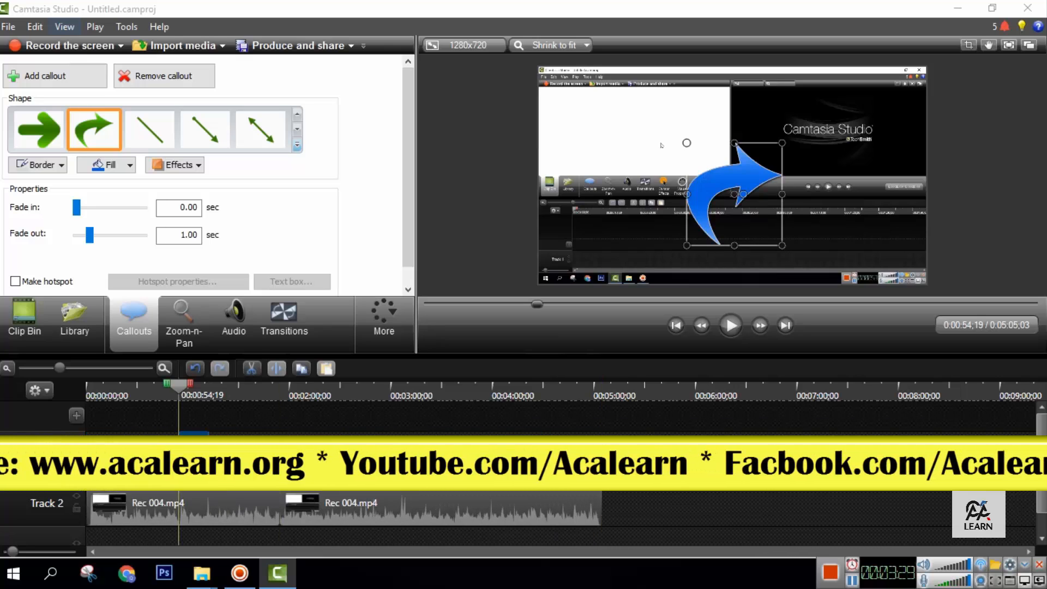
{"action": "left_click", "coordinate": [732, 327]}
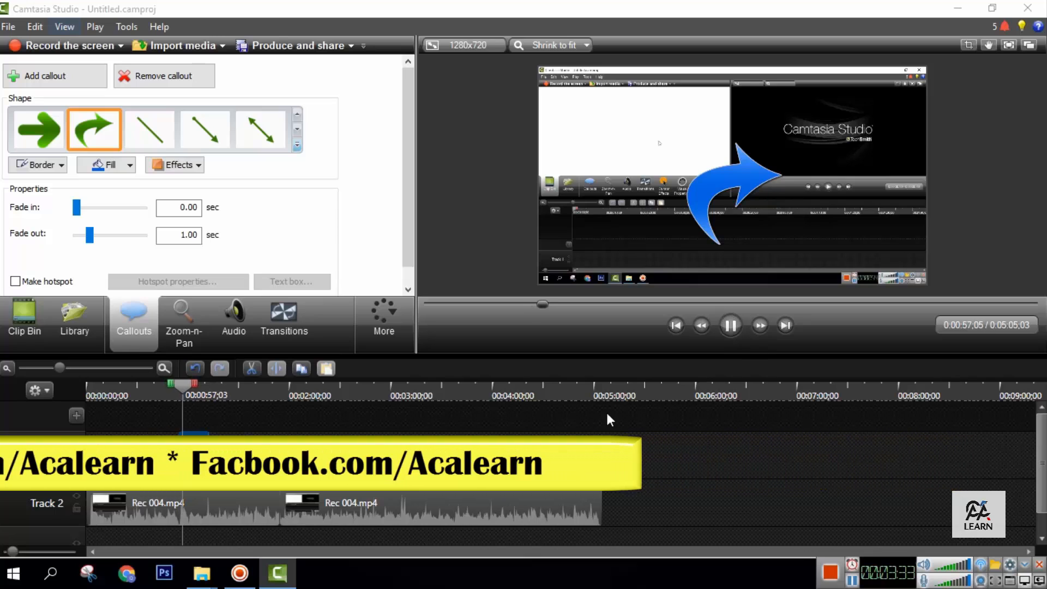
{"action": "left_click", "coordinate": [731, 334]}
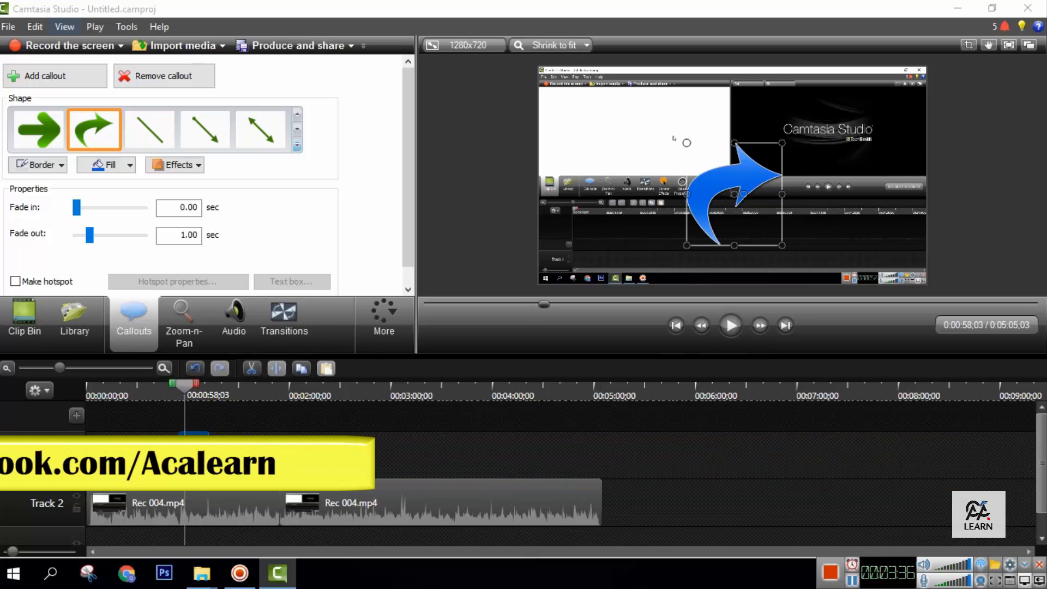
Separate the video and audio of both Rec 004.mp4 clips on Track 2.
{"action": "left_click", "coordinate": [569, 514]}
{"action": "left_click", "coordinate": [240, 515], "text": "ctrl"}
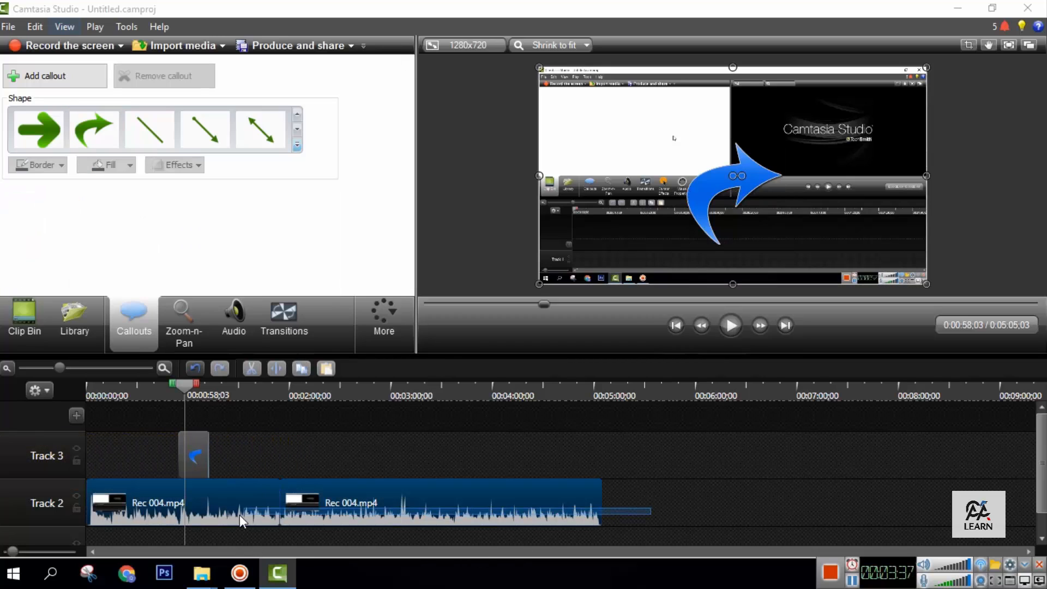
{"action": "right_click", "coordinate": [234, 514]}
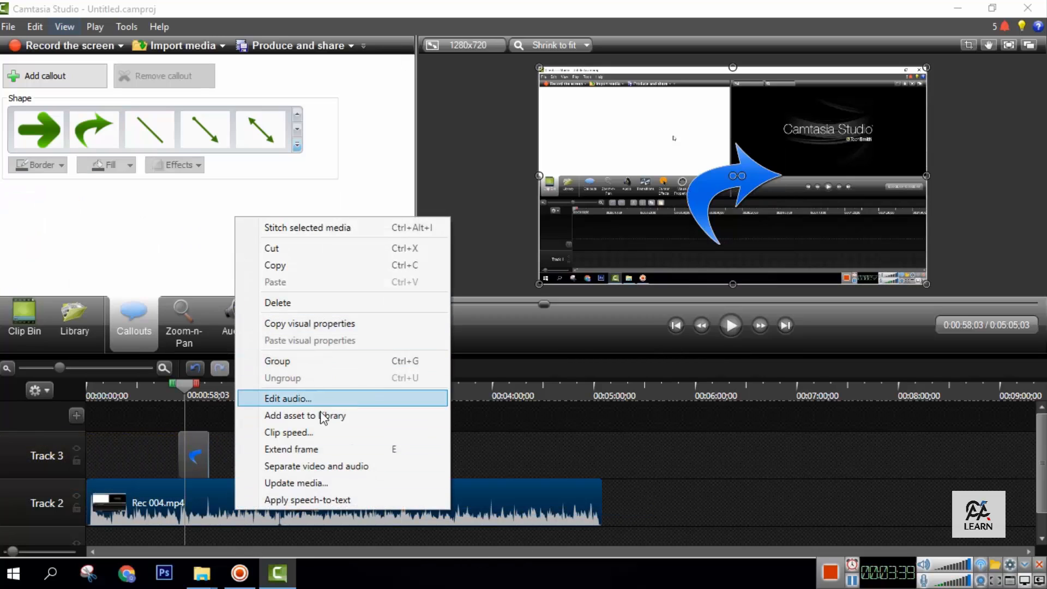
{"action": "left_click", "coordinate": [316, 468]}
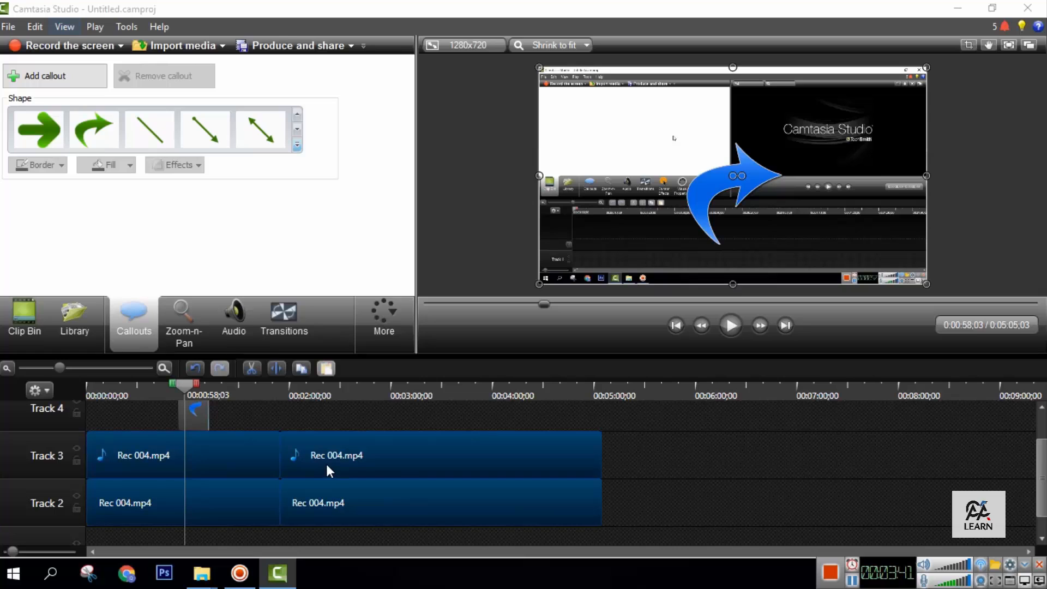
Delete the two separated Rec 004.mp4 audio clips from Track 3.
{"action": "left_click_drag", "start_coordinate": [666, 453], "coordinate": [295, 469]}
{"action": "left_click", "coordinate": [186, 465], "text": "ctrl"}
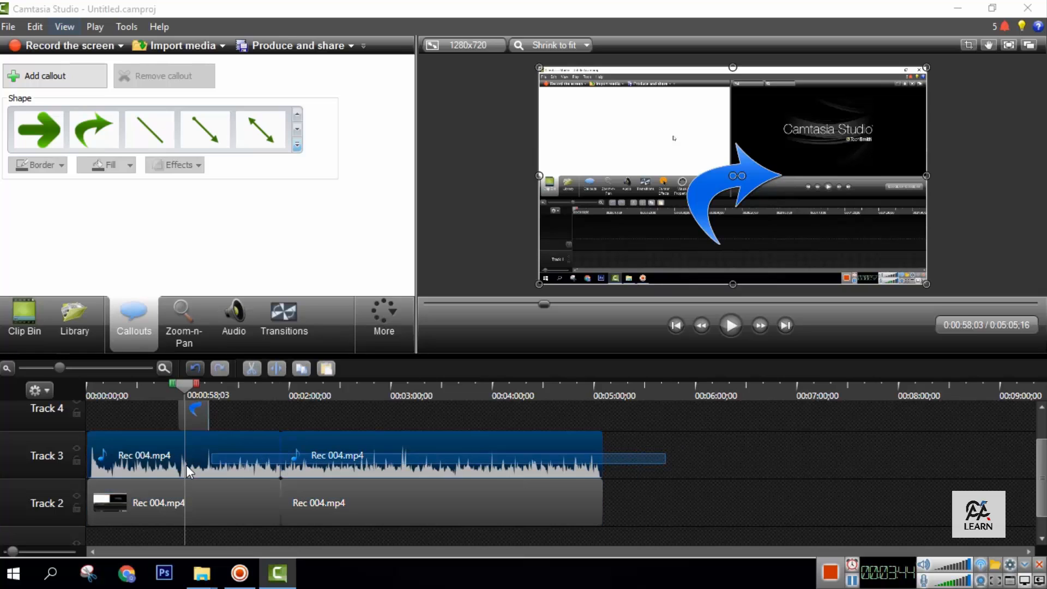
{"action": "key", "text": "Delete"}
Move the swoosh arrow callout to Track 3 at 0:00:58;03, shorten it to about 7 seconds and play it.
{"action": "left_click_drag", "start_coordinate": [202, 417], "coordinate": [207, 478]}
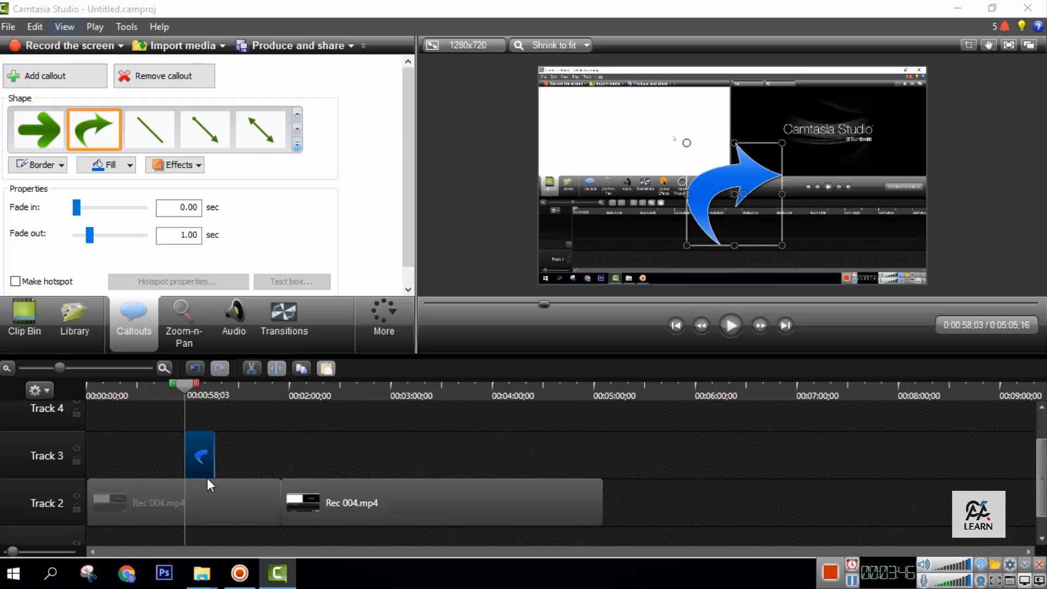
{"action": "left_click", "coordinate": [101, 368]}
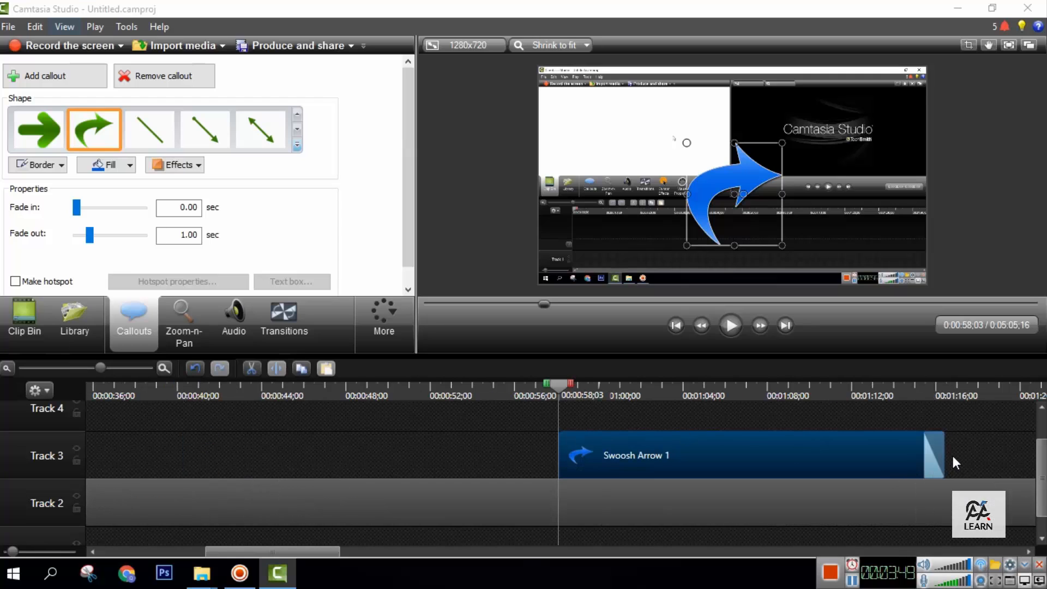
{"action": "left_click_drag", "start_coordinate": [945, 456], "coordinate": [708, 456]}
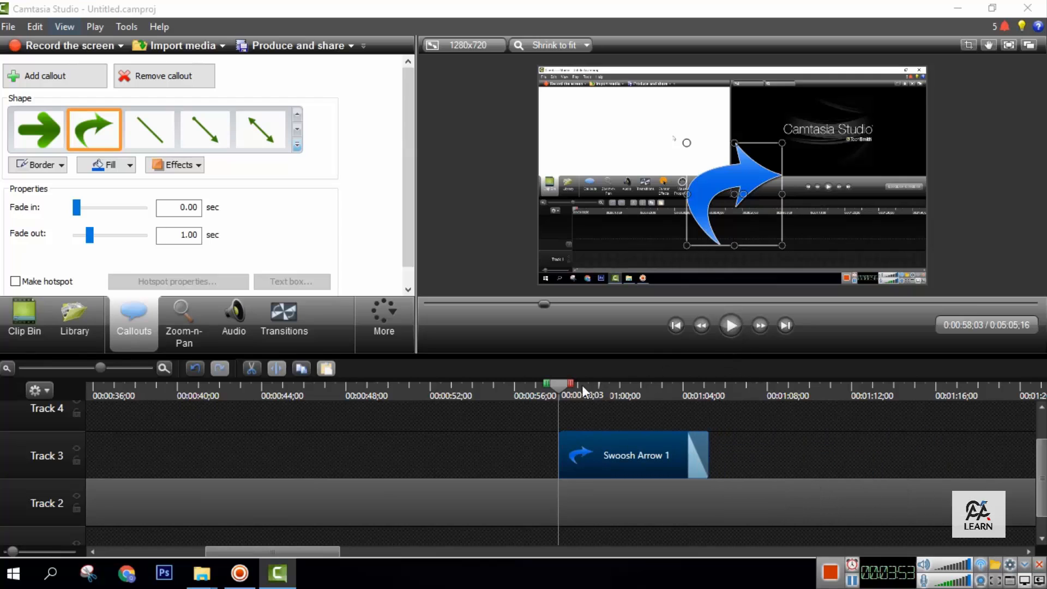
{"action": "left_click", "coordinate": [511, 392]}
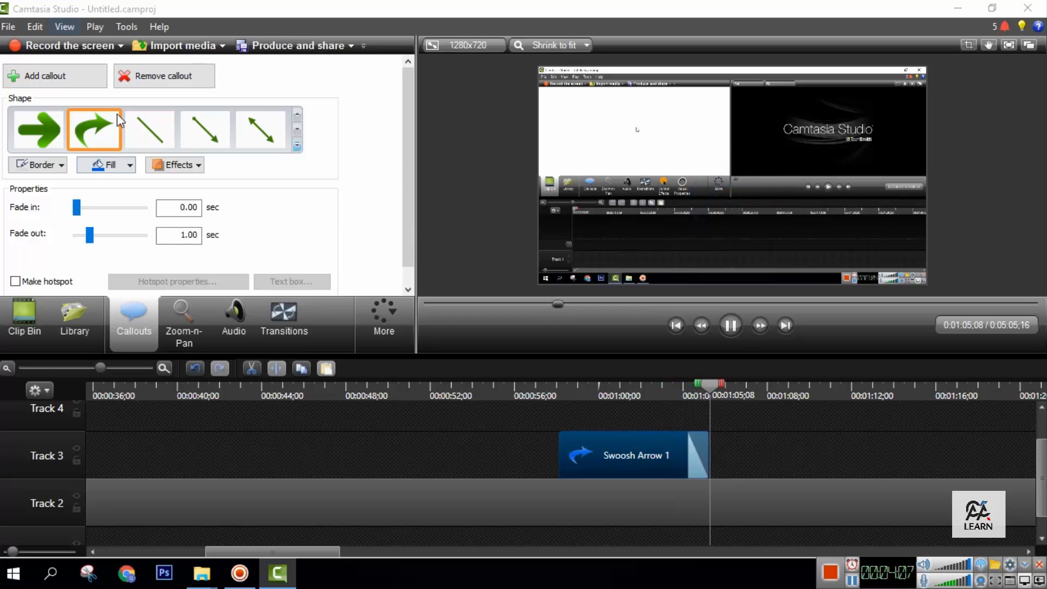
Give the swoosh arrow callout a red fill and a yellow border.
{"action": "left_click", "coordinate": [109, 165]}
{"action": "left_click", "coordinate": [114, 203]}
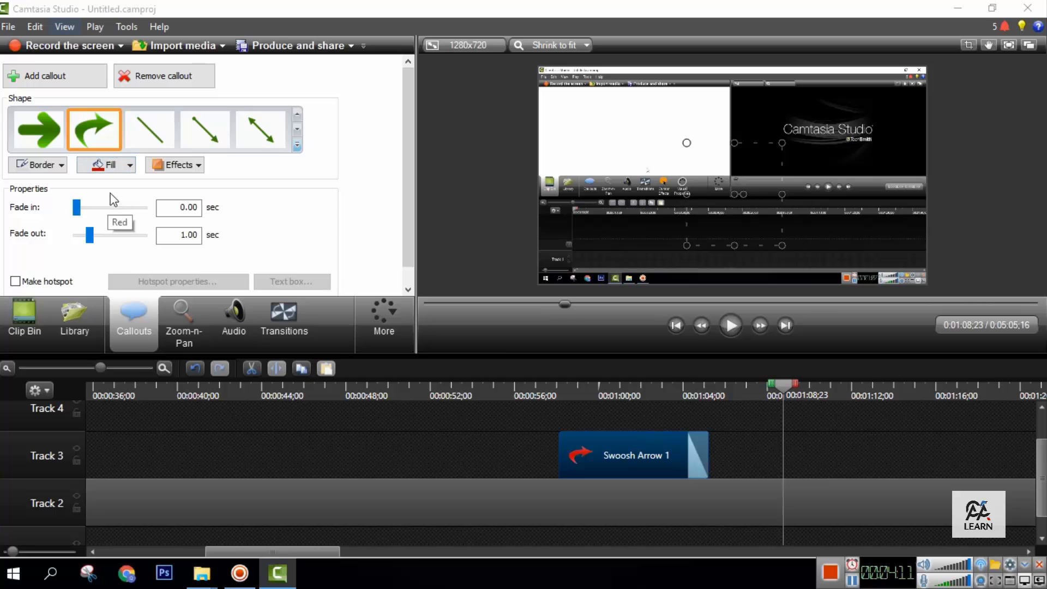
{"action": "left_click", "coordinate": [627, 387]}
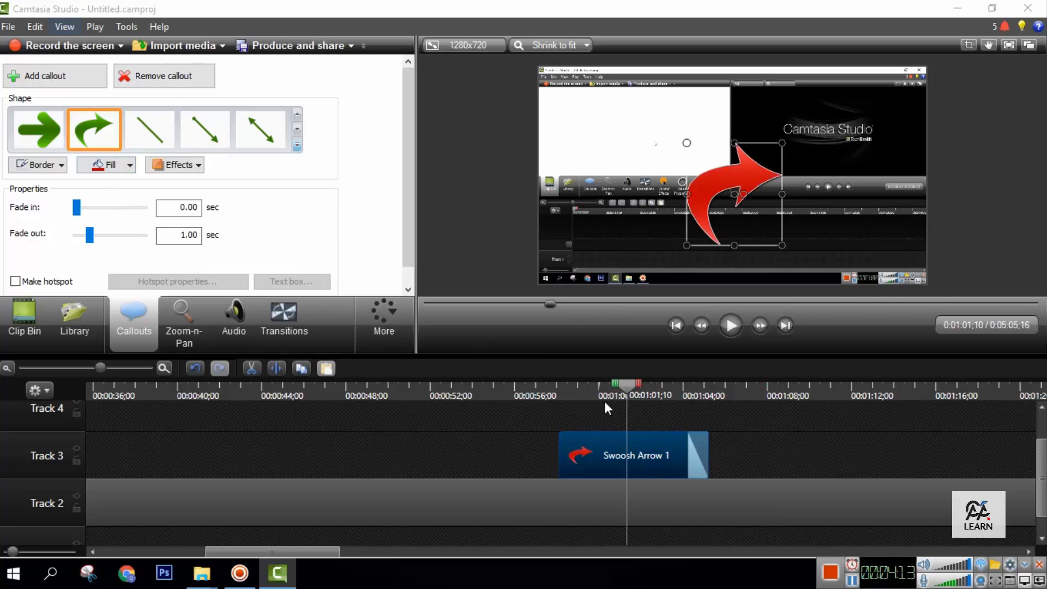
{"action": "left_click", "coordinate": [39, 164]}
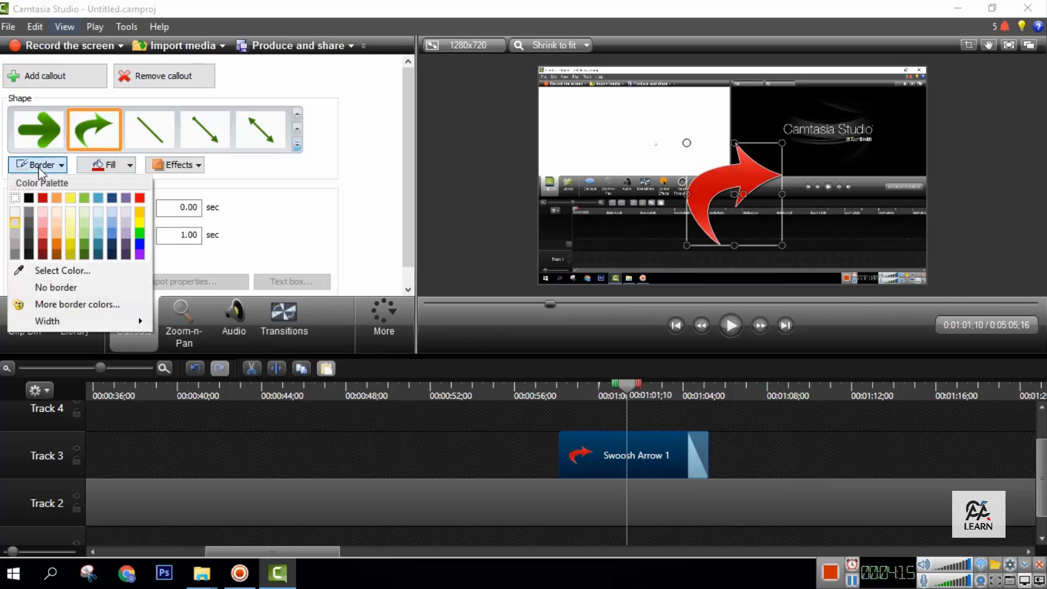
{"action": "left_click", "coordinate": [70, 200]}
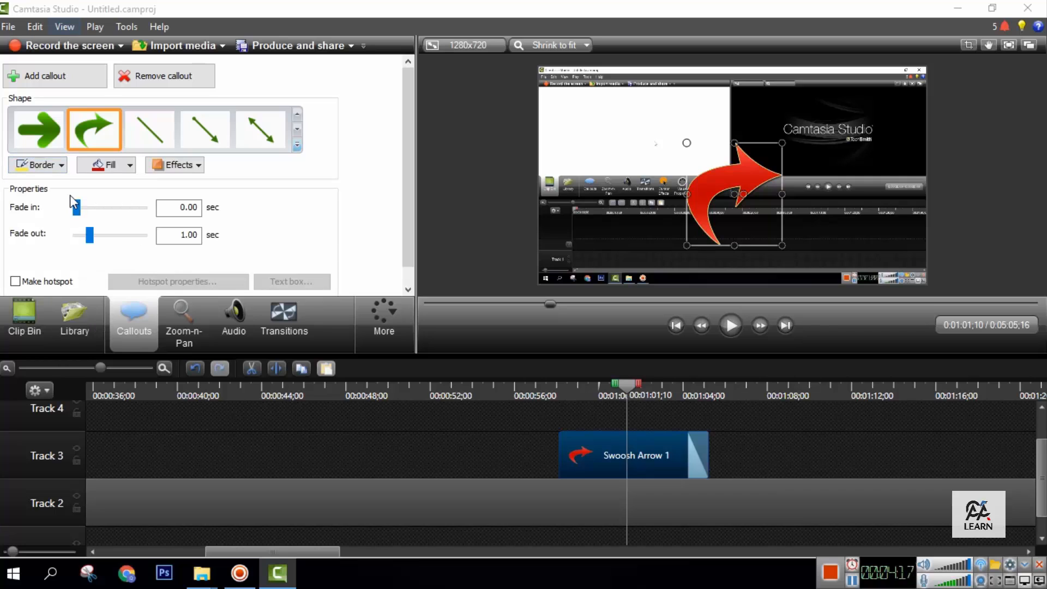
Apply the fourth effect style to the swoosh arrow callout and set its fade out to 1.57 sec.
{"action": "left_click", "coordinate": [197, 165]}
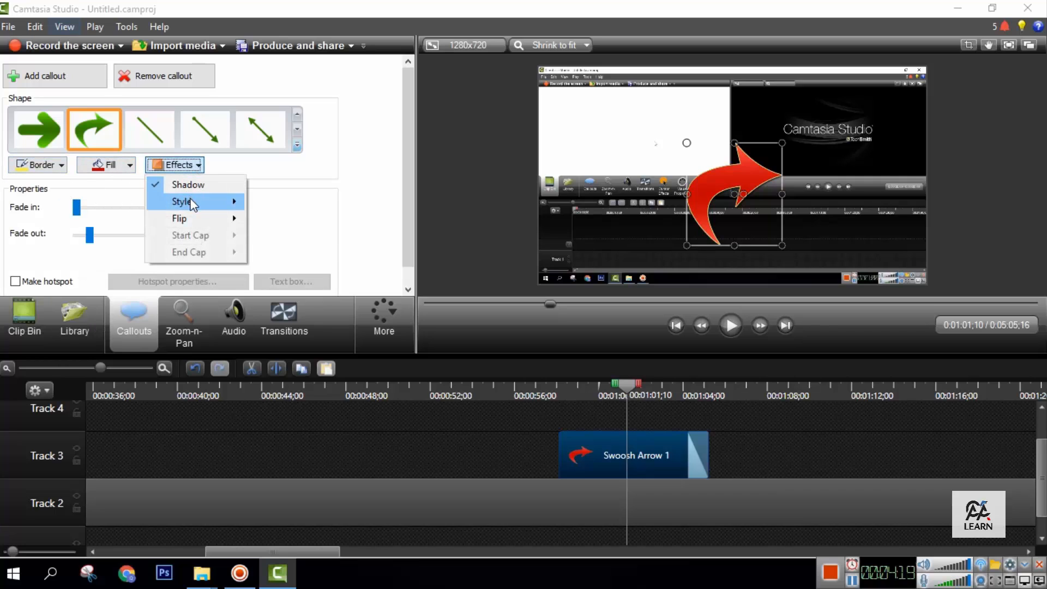
{"action": "mouse_move", "coordinate": [243, 206]}
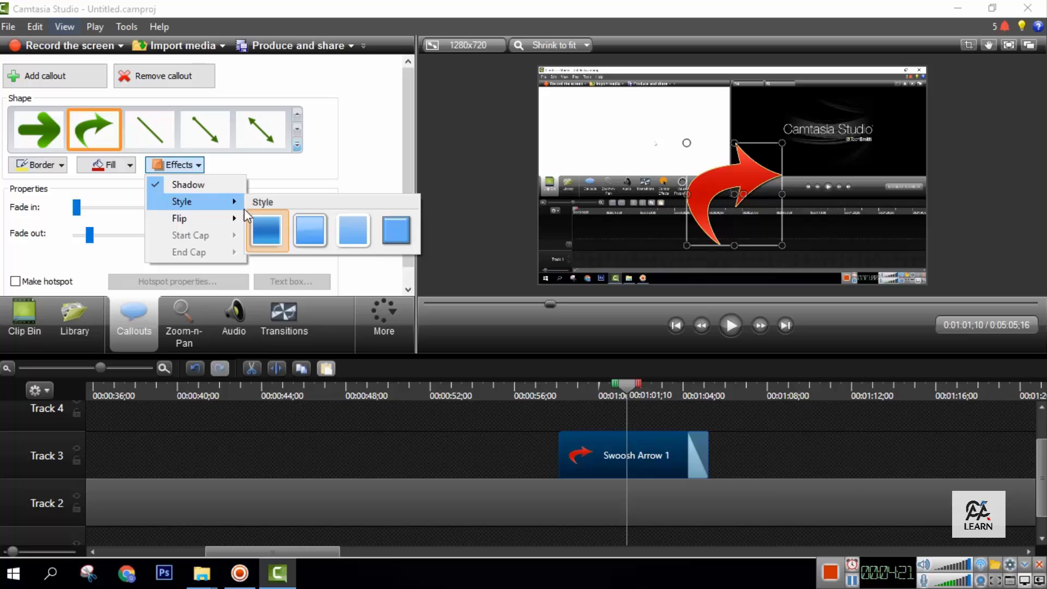
{"action": "left_click", "coordinate": [390, 241]}
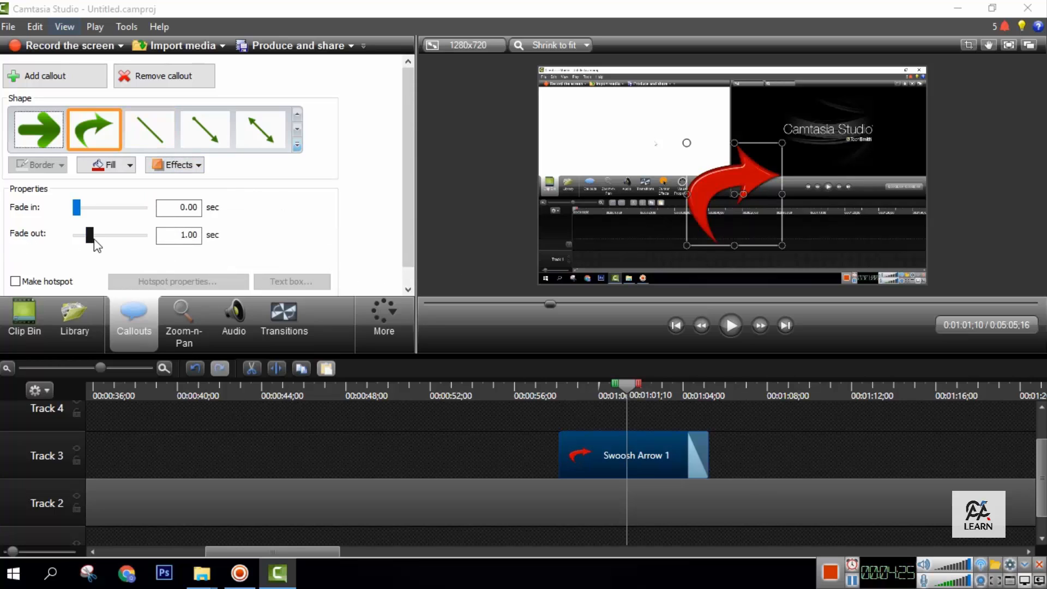
{"action": "mouse_move", "coordinate": [97, 244]}
{"action": "left_mouse_down"}
{"action": "mouse_move", "coordinate": [131, 245]}
{"action": "mouse_move", "coordinate": [80, 244]}
{"action": "mouse_move", "coordinate": [112, 245]}
{"action": "mouse_move", "coordinate": [90, 237]}
{"action": "left_mouse_up"}
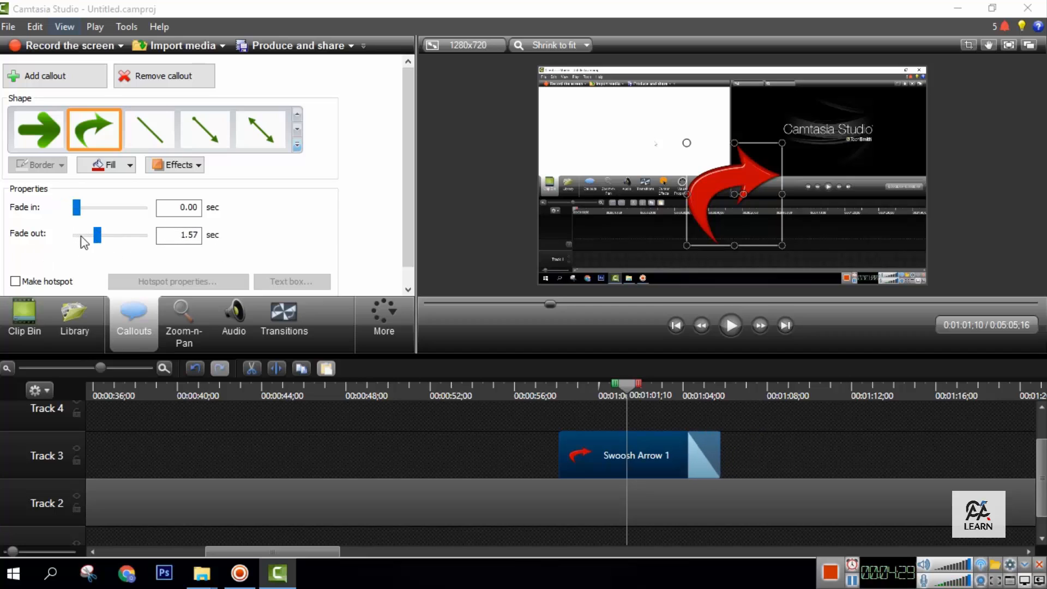
{"action": "left_click", "coordinate": [294, 424]}
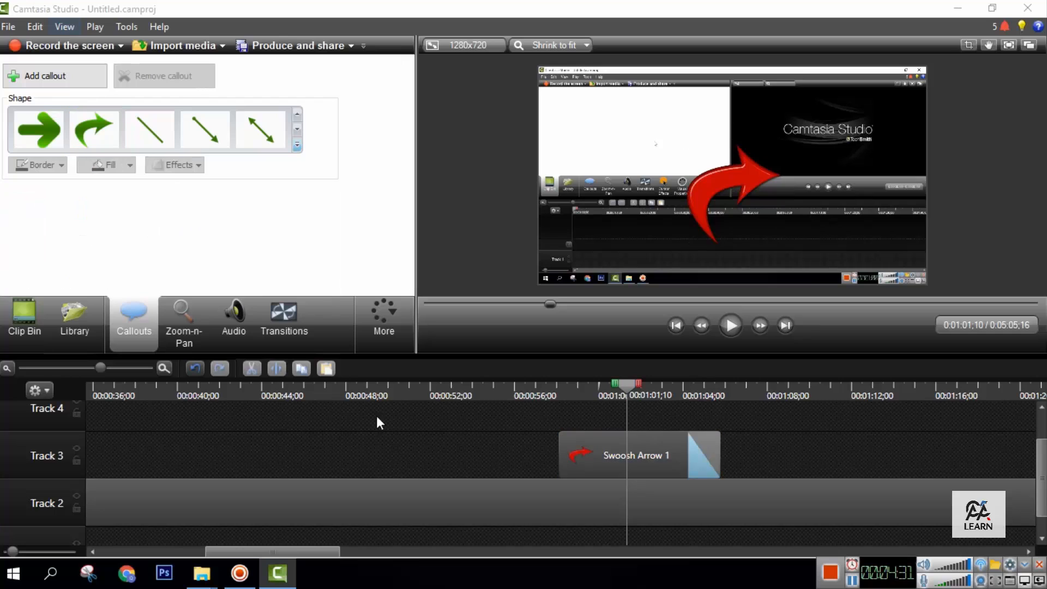
Add a red sketch motion rectangle callout to Track 3 with the playhead at 0:00:47;02 and play it.
{"action": "left_click", "coordinate": [326, 385]}
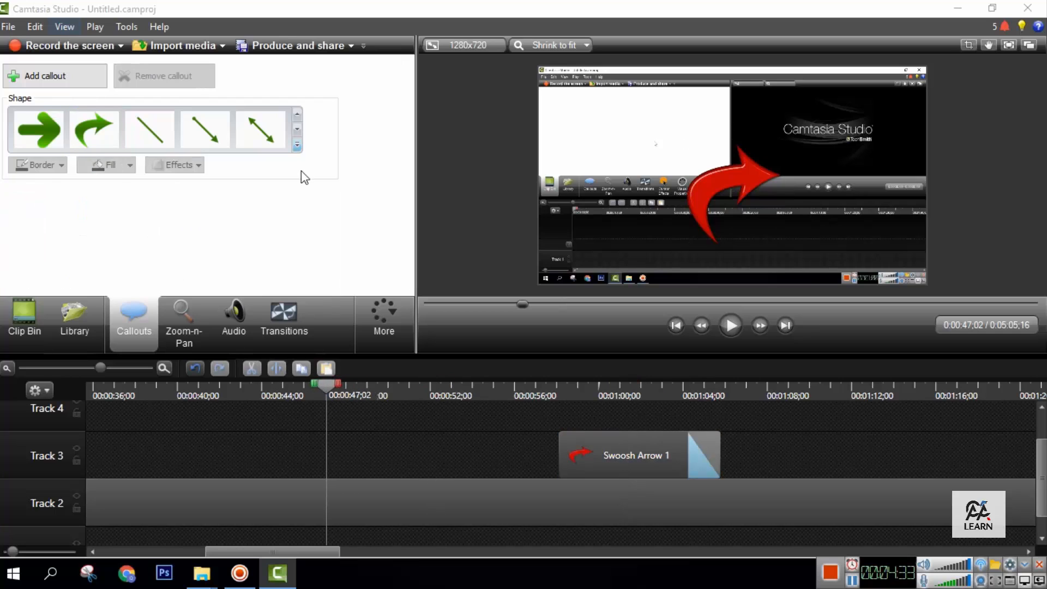
{"action": "left_click", "coordinate": [260, 129]}
{"action": "left_click", "coordinate": [297, 145]}
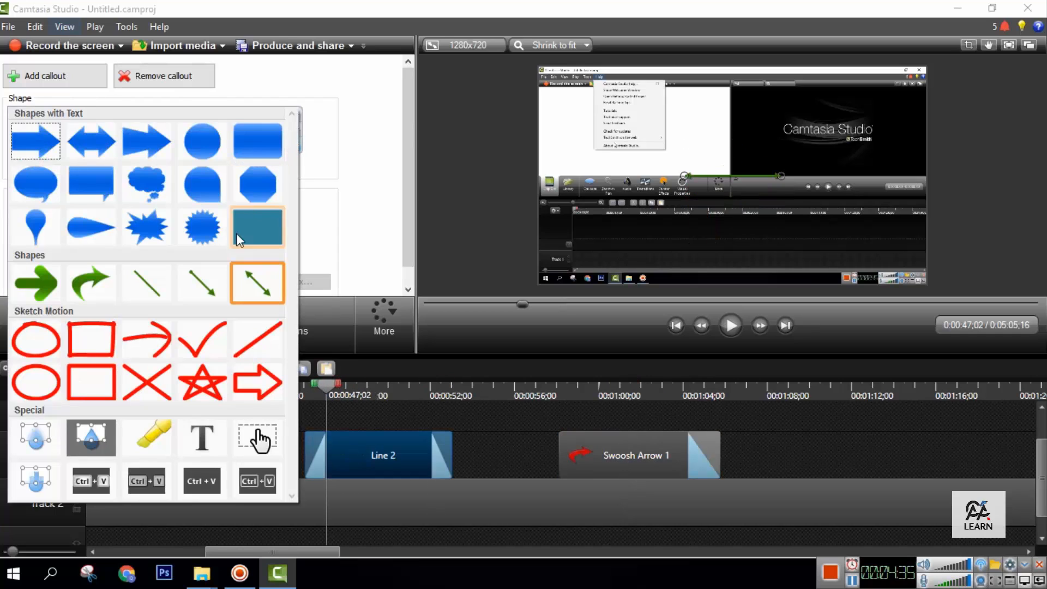
{"action": "left_click", "coordinate": [79, 345]}
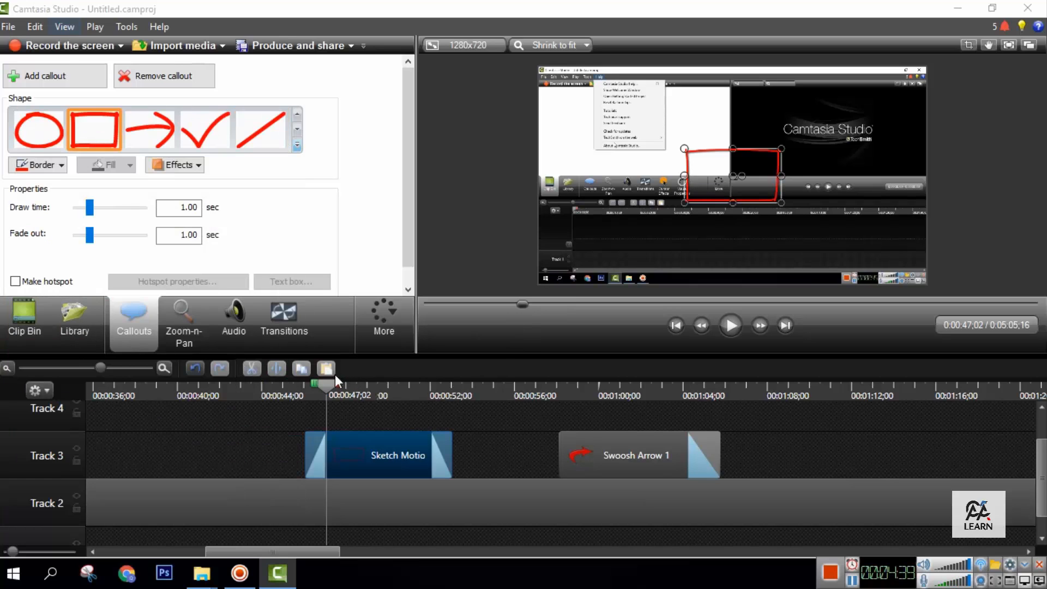
{"action": "left_click_drag", "start_coordinate": [312, 387], "coordinate": [309, 391]}
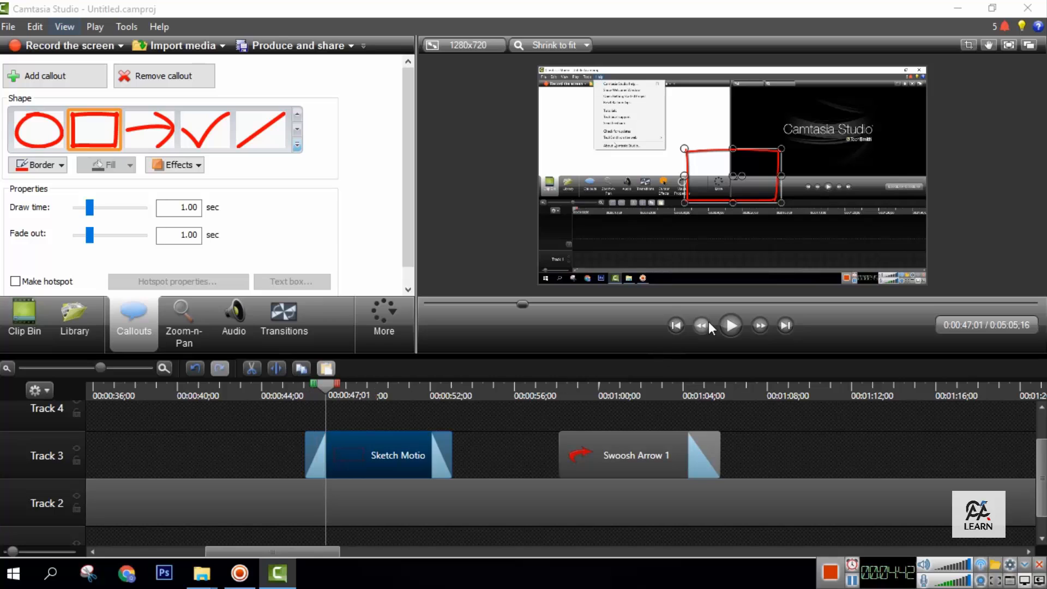
{"action": "left_click", "coordinate": [731, 326]}
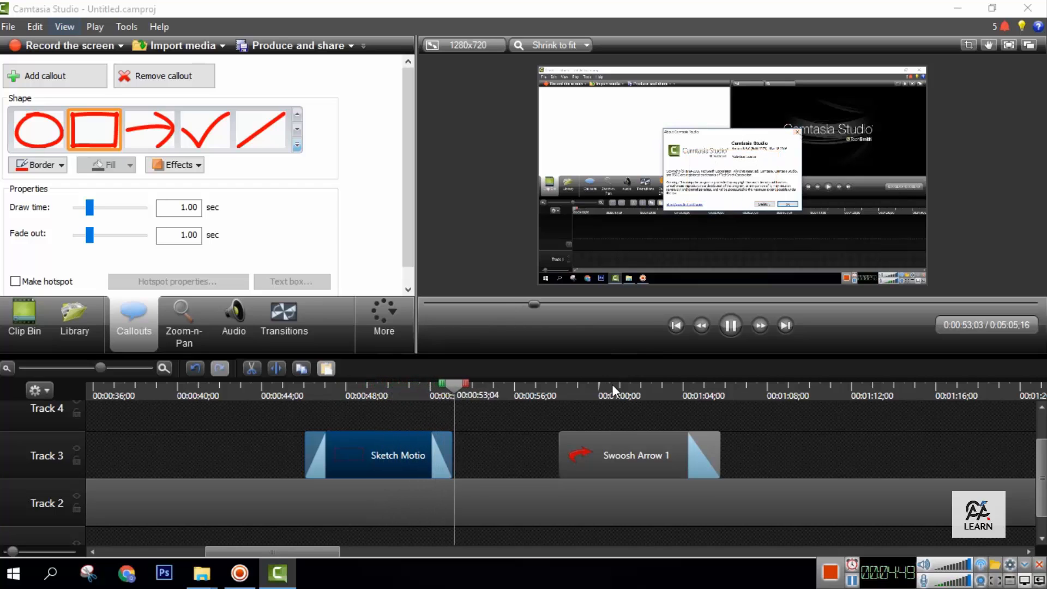
{"action": "left_click", "coordinate": [731, 326]}
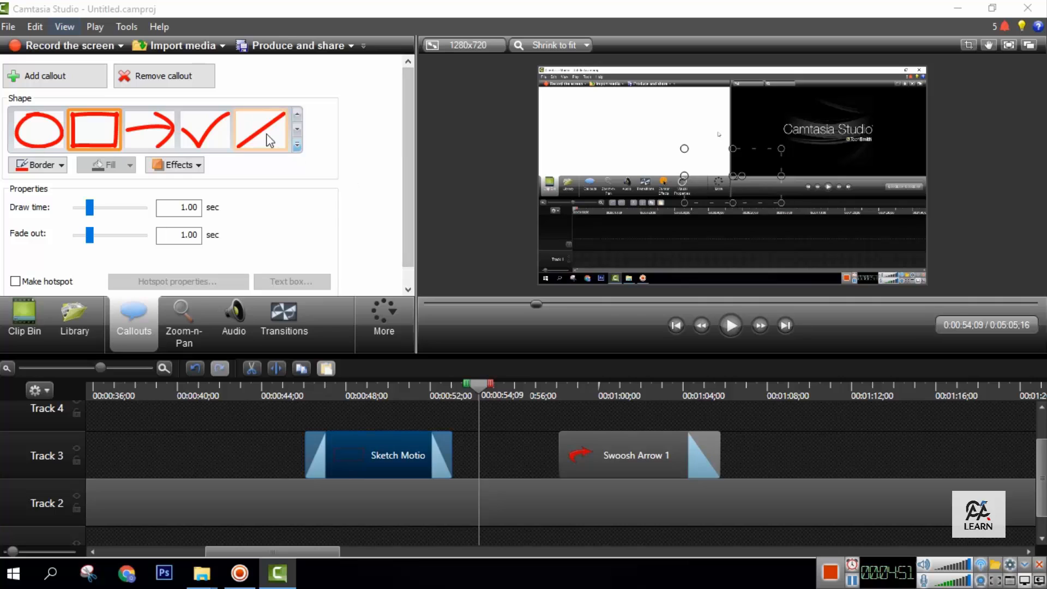
Change the sketch motion rectangle to a Blur callout, fit it over the taskbar icons in the video's lower-left corner, and play it.
{"action": "left_click", "coordinate": [295, 144]}
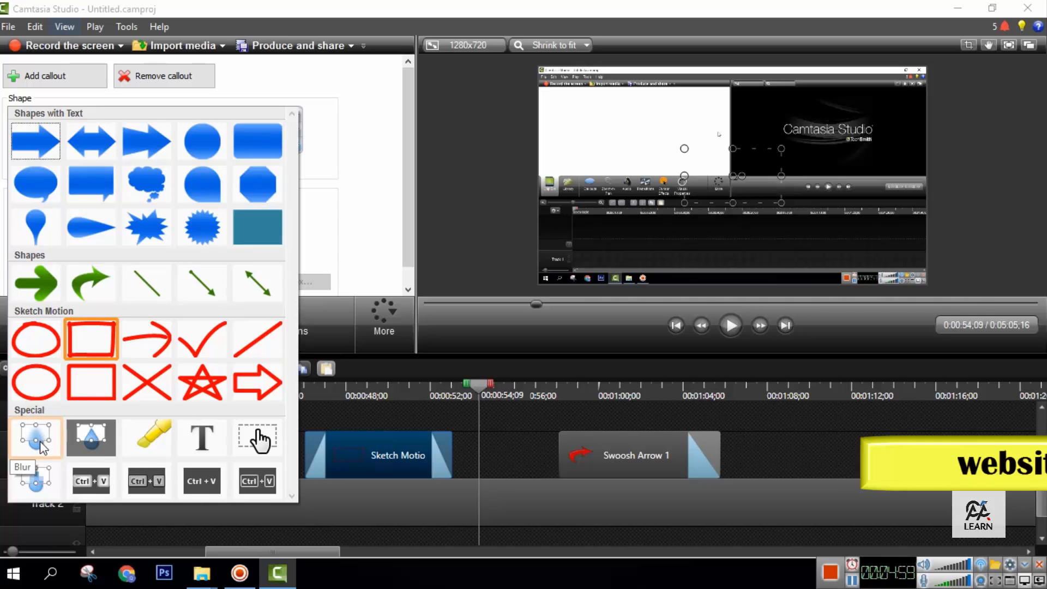
{"action": "left_click", "coordinate": [37, 480]}
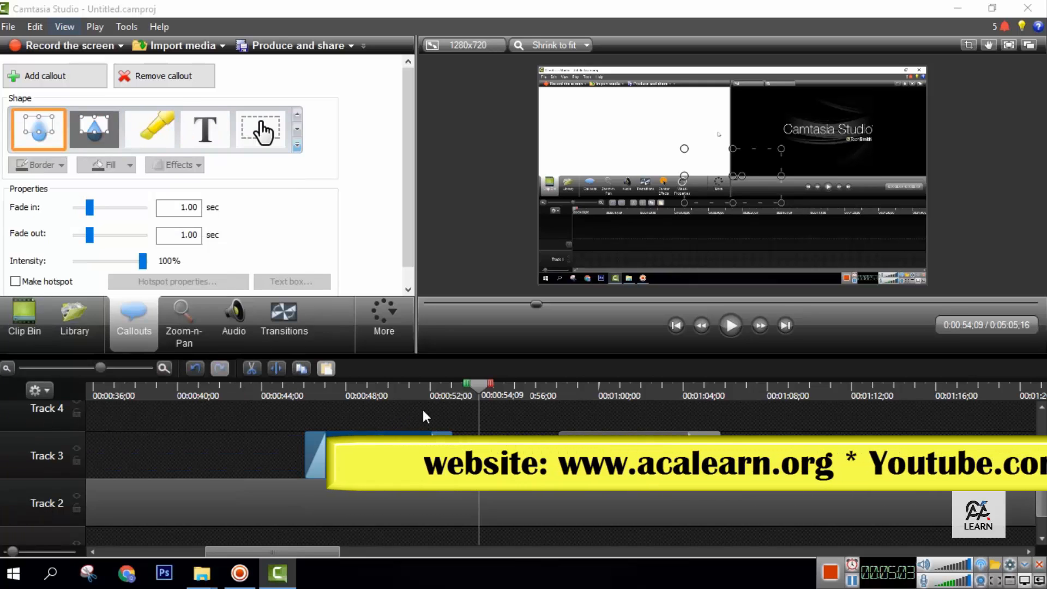
{"action": "left_click_drag", "start_coordinate": [479, 384], "coordinate": [358, 388]}
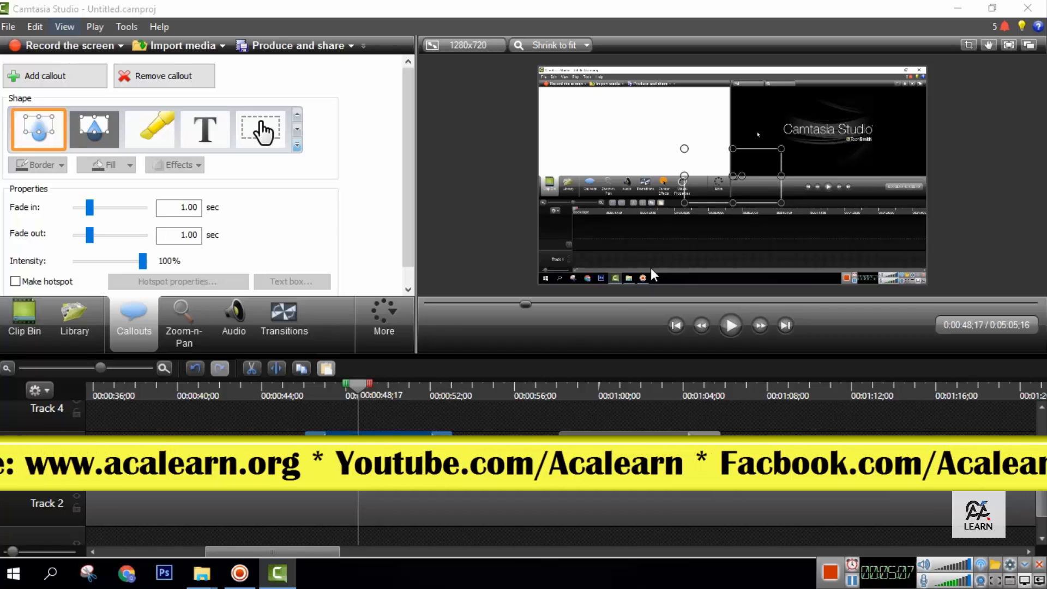
{"action": "left_click_drag", "start_coordinate": [727, 173], "coordinate": [582, 250]}
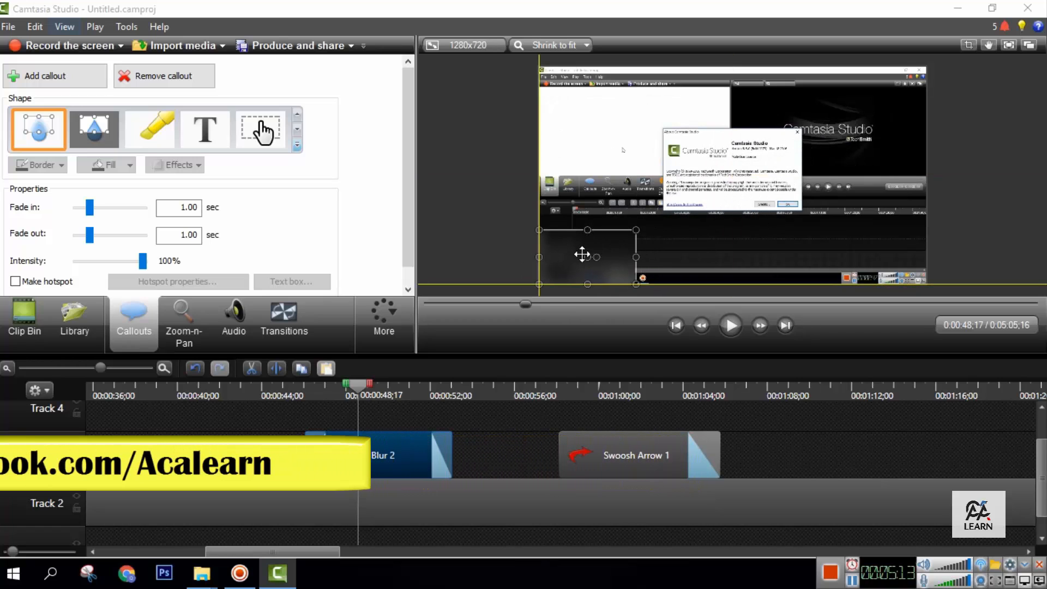
{"action": "left_click_drag", "start_coordinate": [636, 226], "coordinate": [667, 257]}
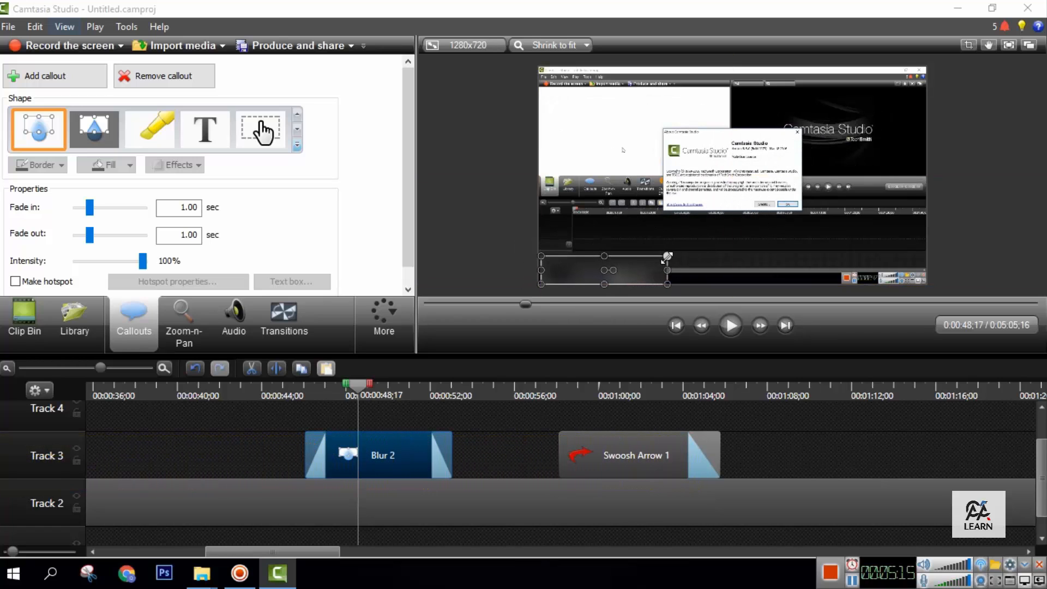
{"action": "left_click", "coordinate": [289, 391]}
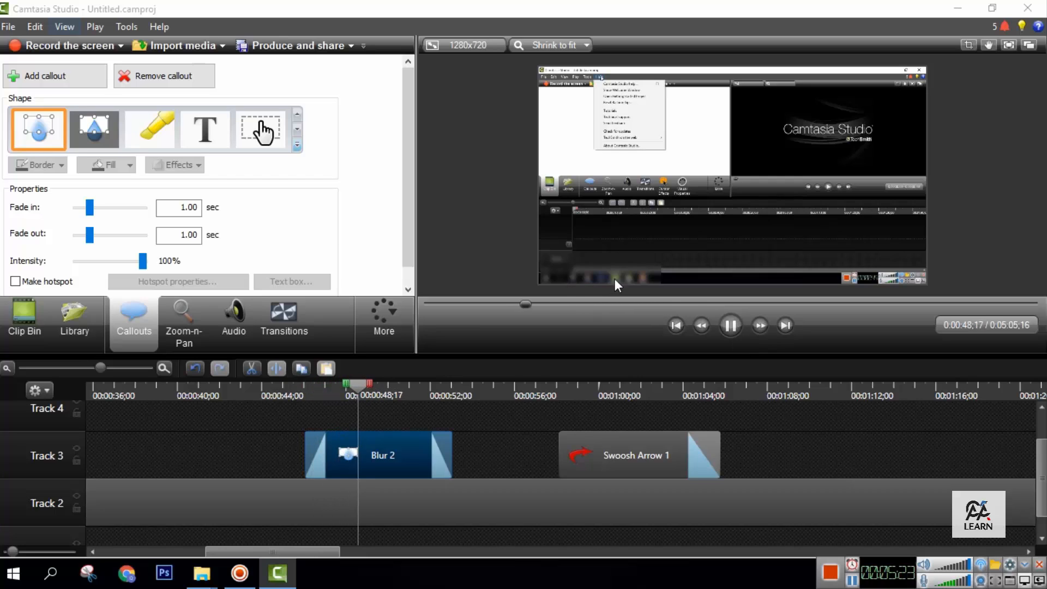
{"action": "left_click", "coordinate": [730, 328]}
Change the Blur callout on Track 3 to a Pixelate callout and play it from 0:00:46;02.
{"action": "left_click", "coordinate": [297, 146]}
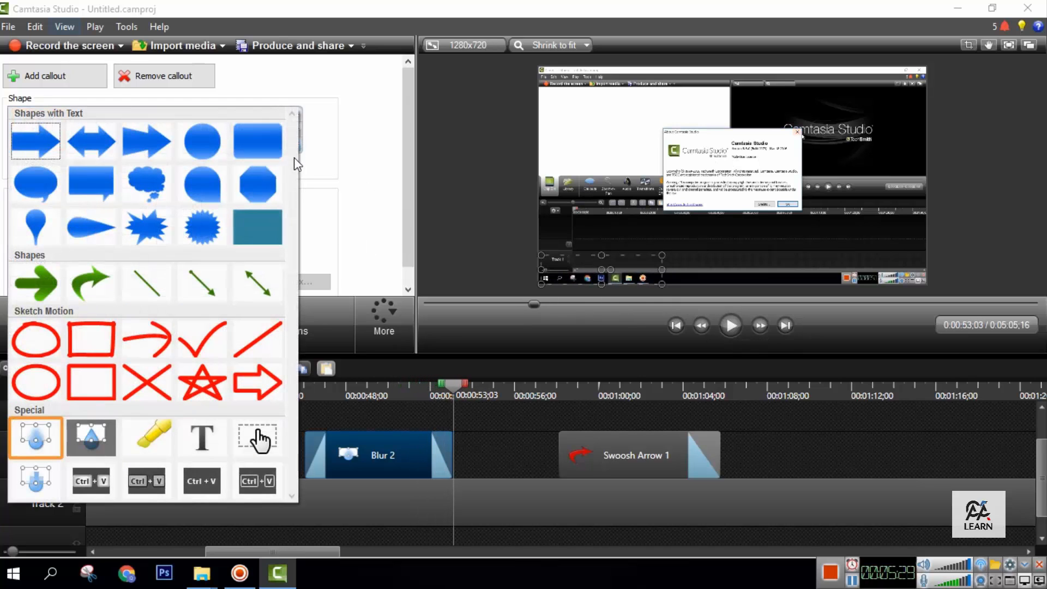
{"action": "left_click", "coordinate": [23, 480]}
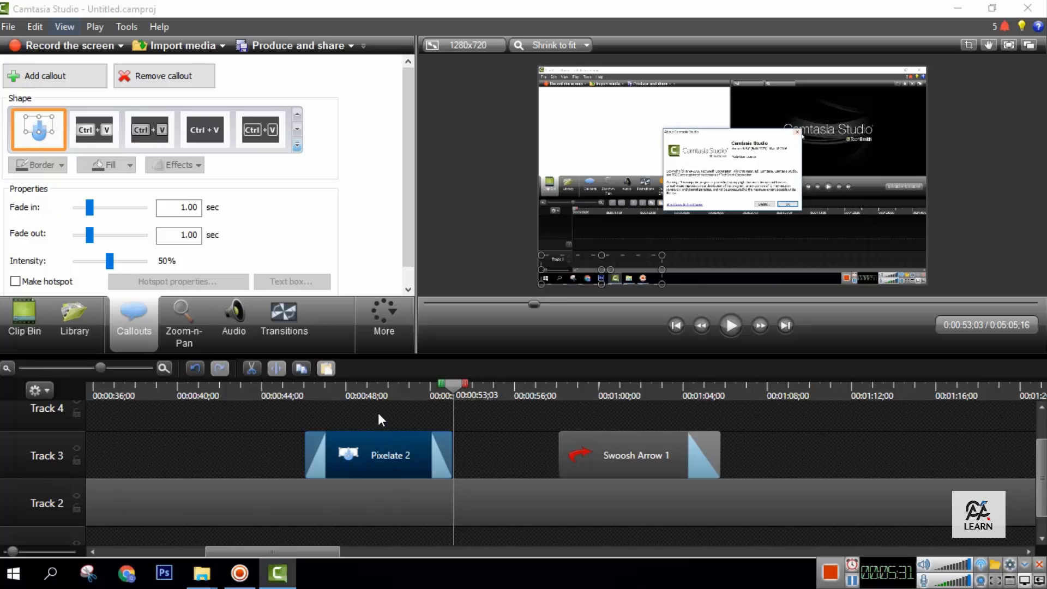
{"action": "left_click_drag", "start_coordinate": [452, 393], "coordinate": [303, 396]}
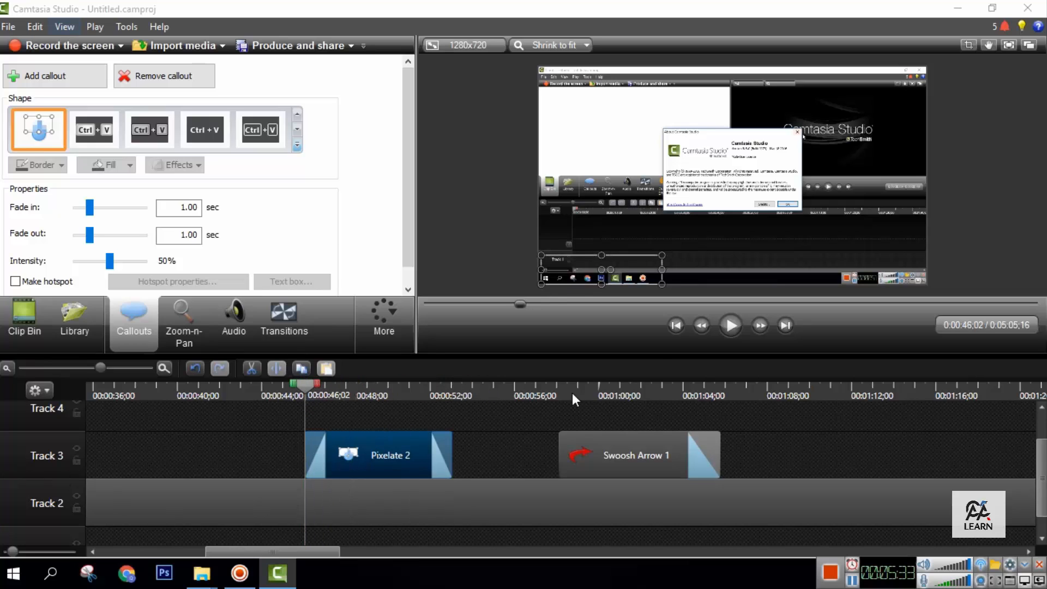
{"action": "left_click", "coordinate": [732, 325]}
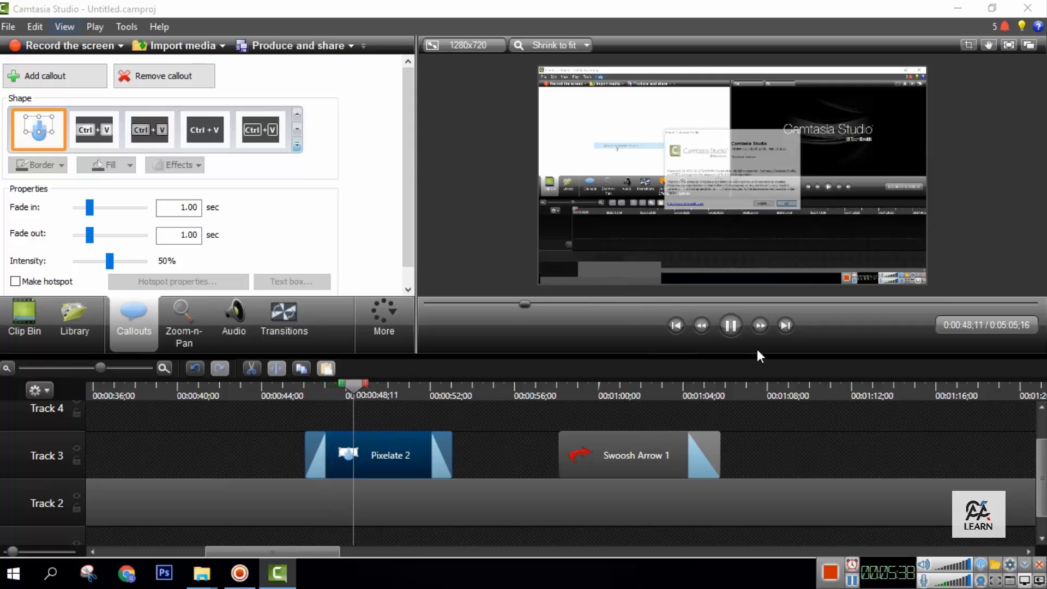
{"action": "left_click", "coordinate": [731, 327]}
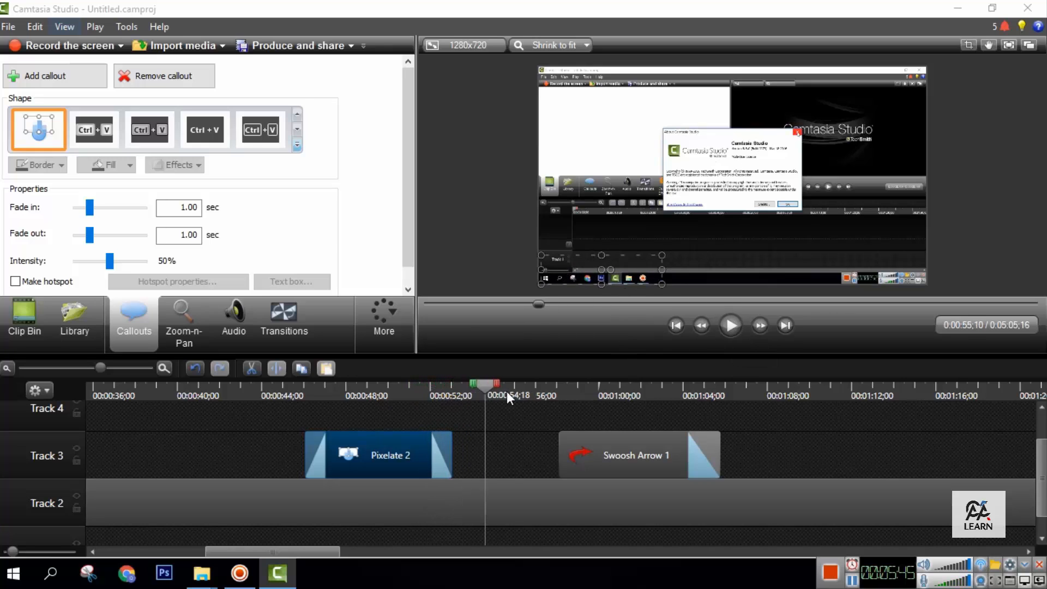
Add a Highlighter callout on Track 4 at 0:00:54;13, place it over the Camtasia Studio logo in the video, and play it.
{"action": "left_click_drag", "start_coordinate": [506, 391], "coordinate": [481, 390]}
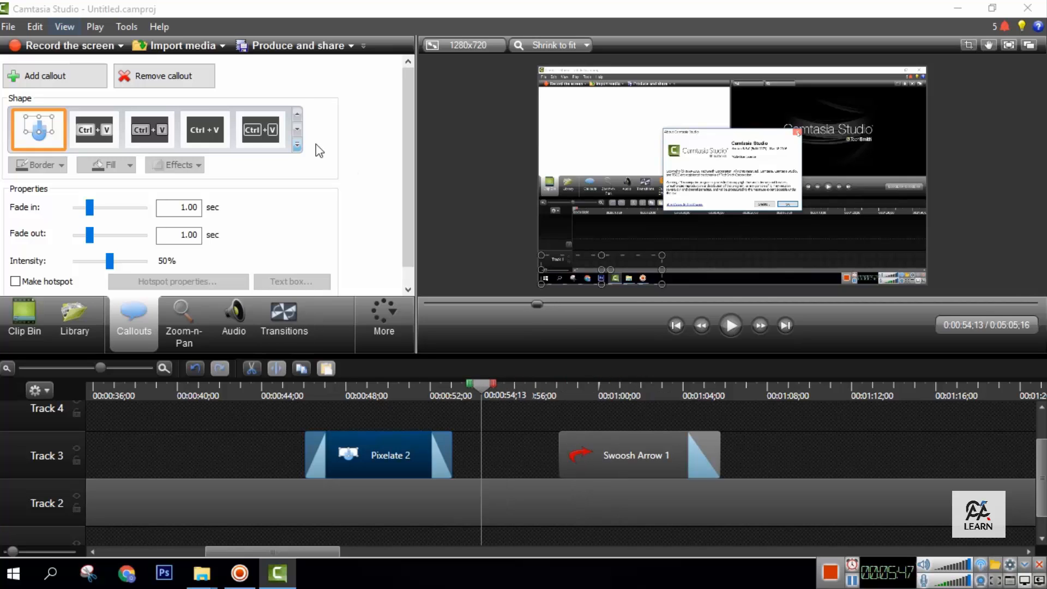
{"action": "left_click", "coordinate": [243, 437]}
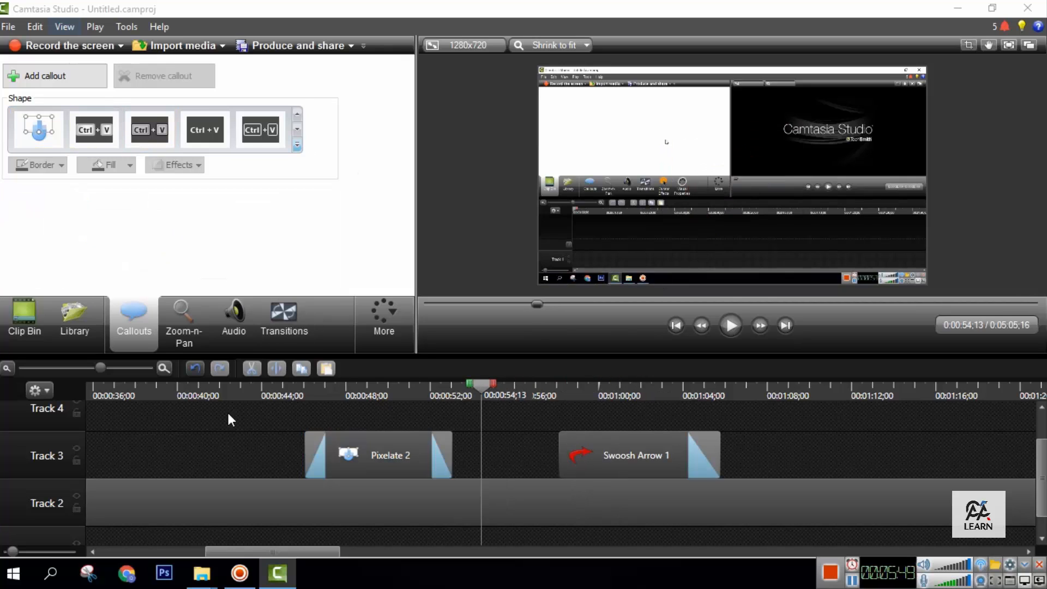
{"action": "left_click", "coordinate": [294, 145]}
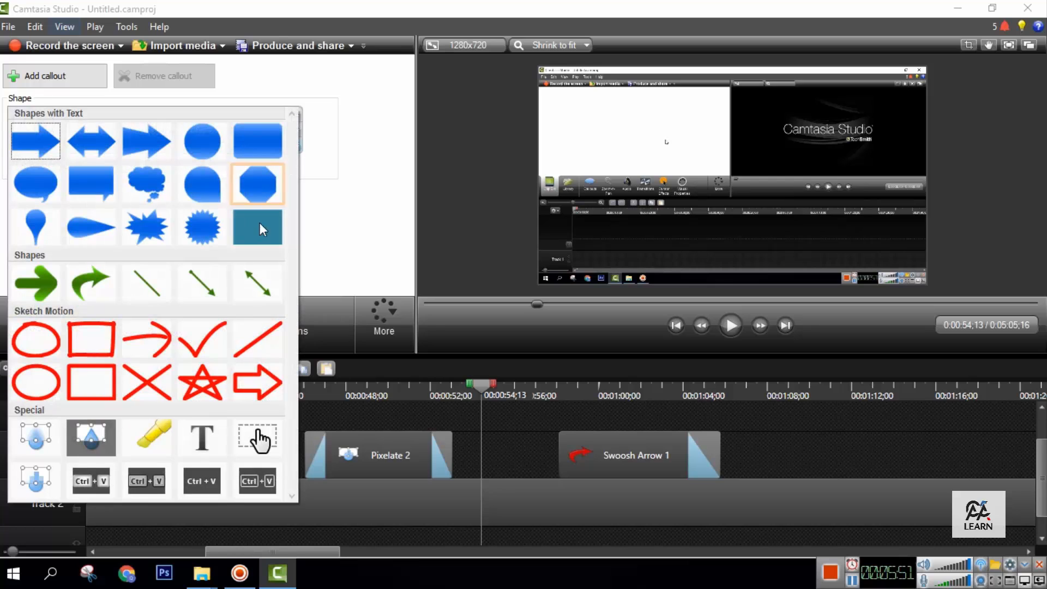
{"action": "left_click", "coordinate": [152, 446]}
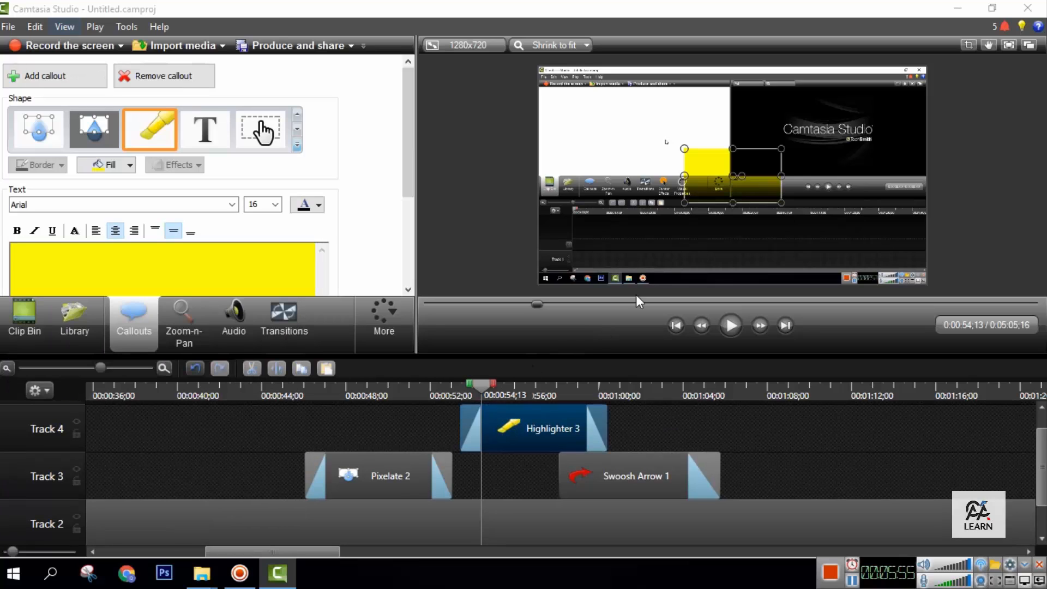
{"action": "mouse_move", "coordinate": [700, 187]}
{"action": "left_mouse_down"}
{"action": "mouse_move", "coordinate": [666, 240]}
{"action": "mouse_move", "coordinate": [794, 159]}
{"action": "mouse_move", "coordinate": [793, 143]}
{"action": "left_mouse_up"}
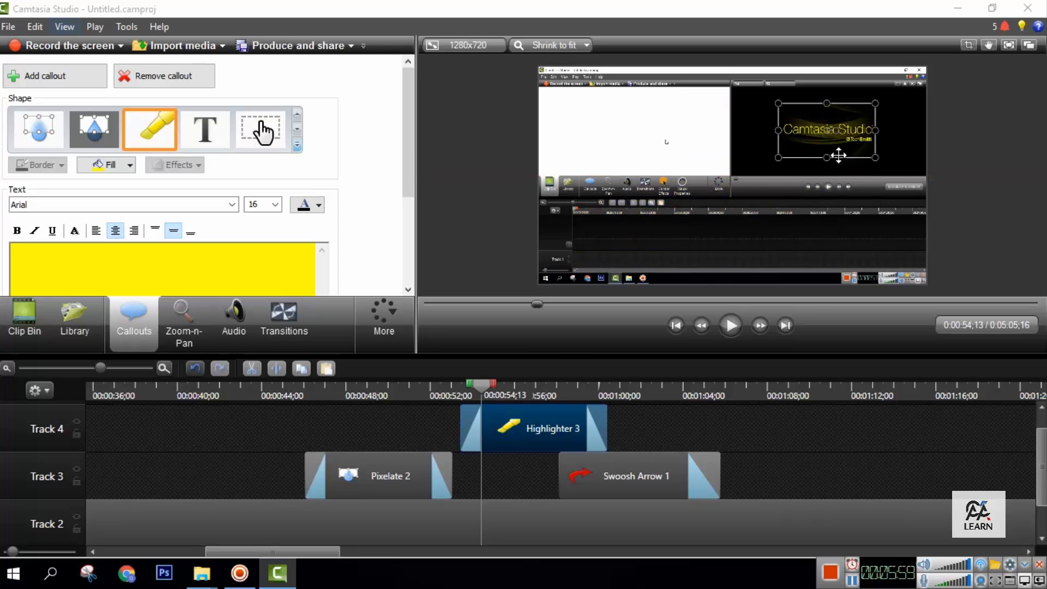
{"action": "left_click_drag", "start_coordinate": [482, 394], "coordinate": [452, 385]}
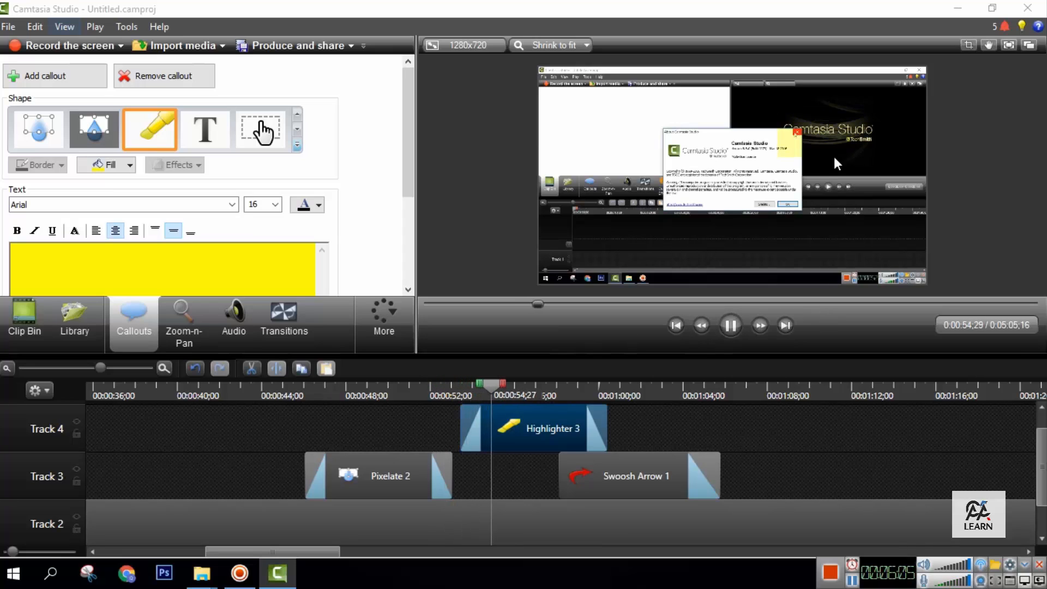
{"action": "left_click", "coordinate": [736, 330]}
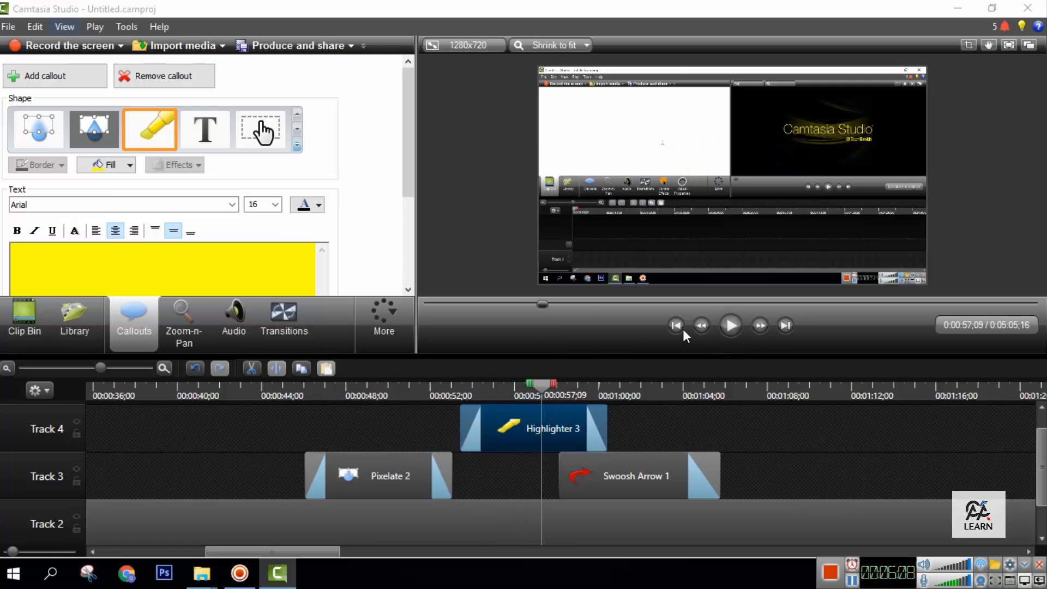
Change the Highlighter callout on Track 4 to a Text callout.
{"action": "left_click", "coordinate": [297, 145]}
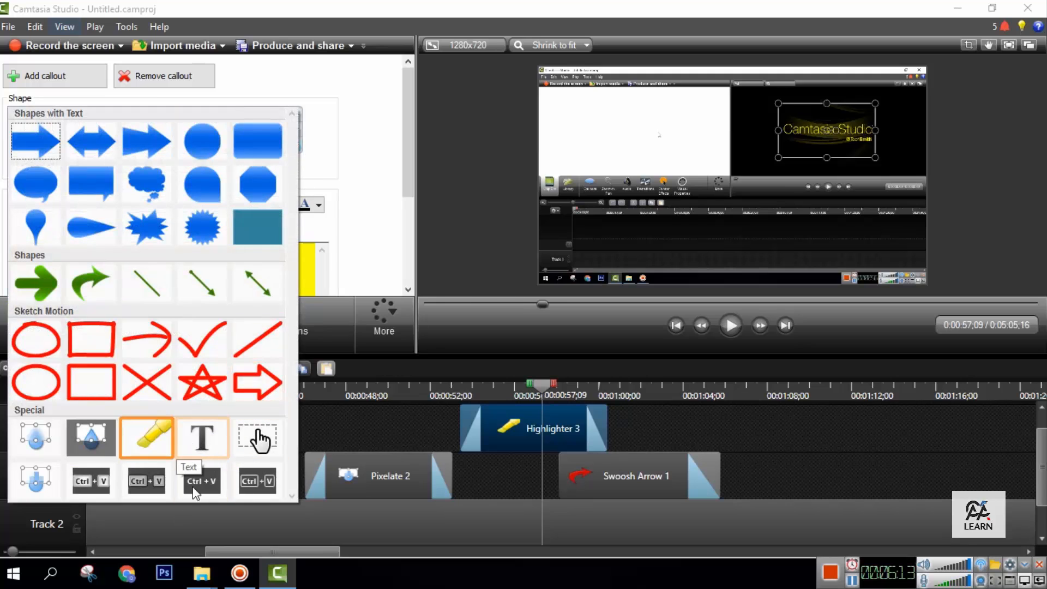
{"action": "left_click", "coordinate": [202, 439]}
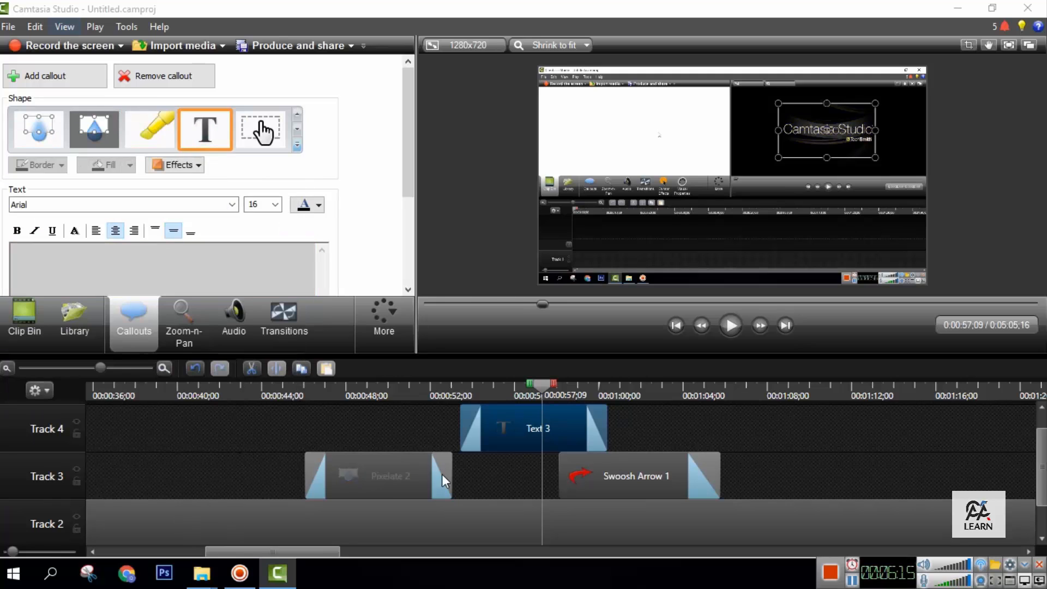
{"action": "left_click", "coordinate": [534, 430]}
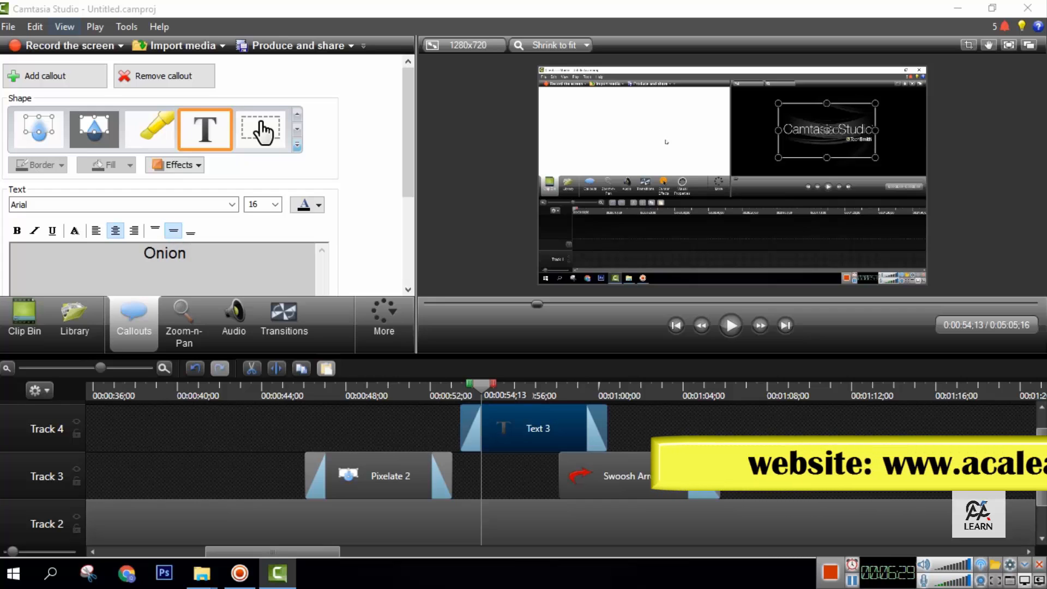
{"action": "key", "text": "Return"}
{"action": "type", "text": "Ban"}
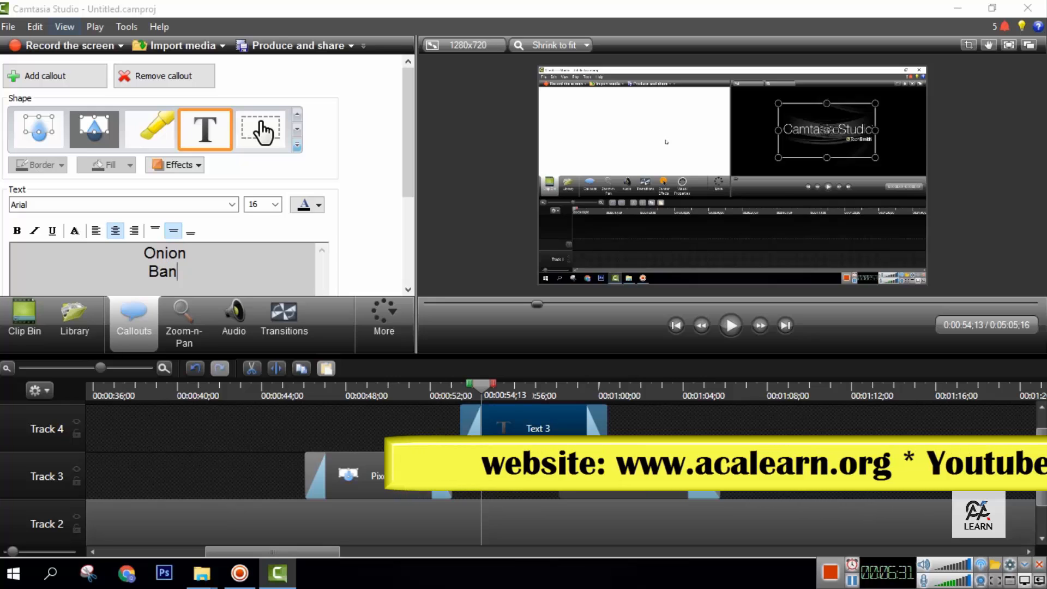
{"action": "type", "text": "a"}
{"action": "key", "text": "BackSpace"}
{"action": "key", "text": "BackSpace"}
{"action": "key", "text": "BackSpace"}
{"action": "key", "text": "BackSpace"}
{"action": "key", "text": "BackSpace"}
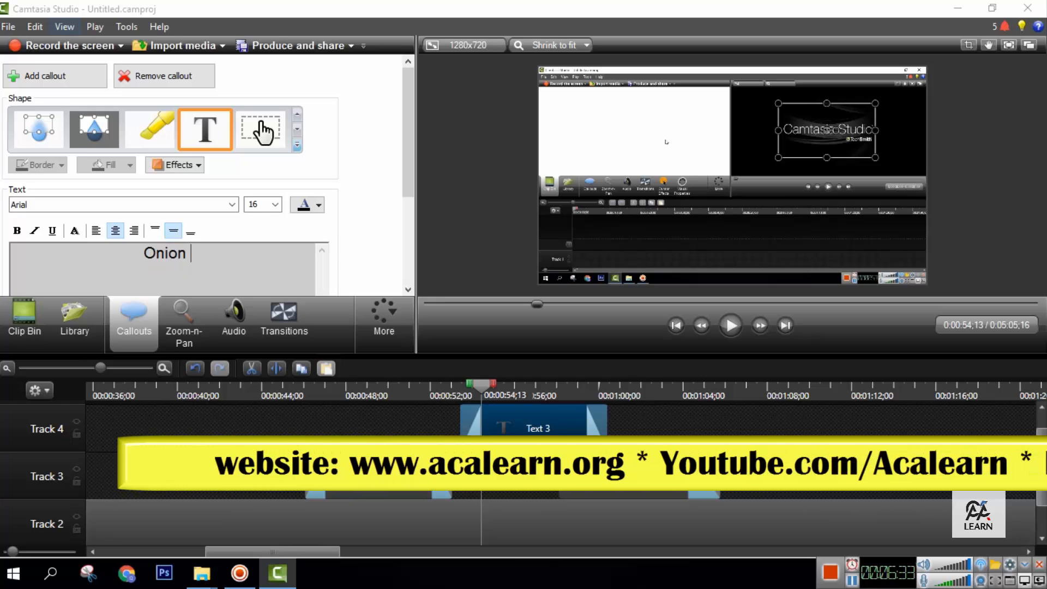
{"action": "key", "text": "BackSpace"}
{"action": "key", "text": "BackSpace"}
{"action": "key", "text": "BackSpace"}
{"action": "key", "text": "BackSpace"}
{"action": "key", "text": "BackSpace"}
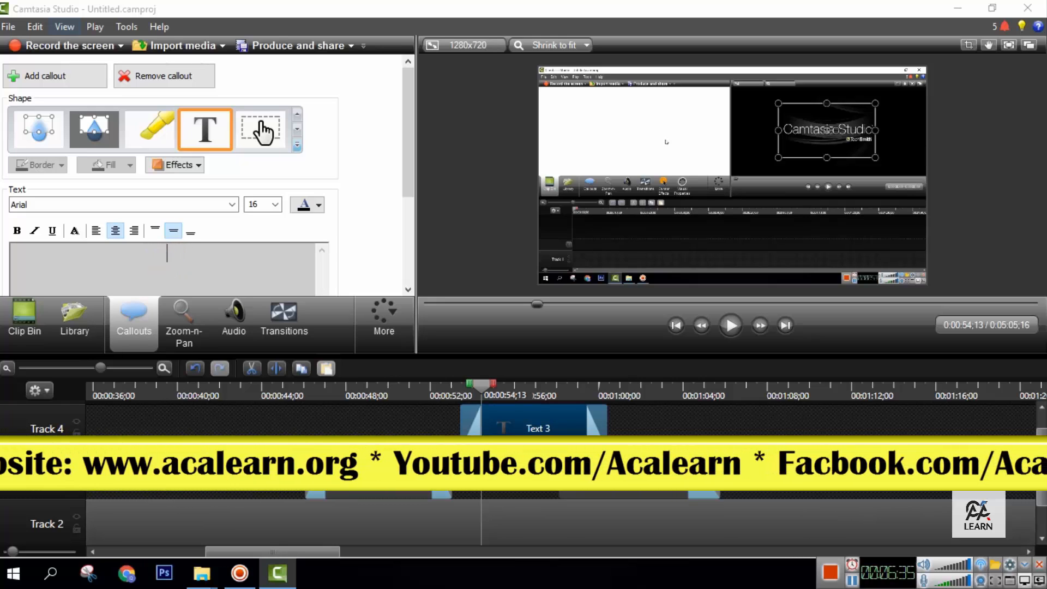
Enter Apple, Cake and Garlic on separate lines in the Text callout and move the playhead to 0:00:53;25.
{"action": "type", "text": "Apple"}
{"action": "key", "text": "Return"}
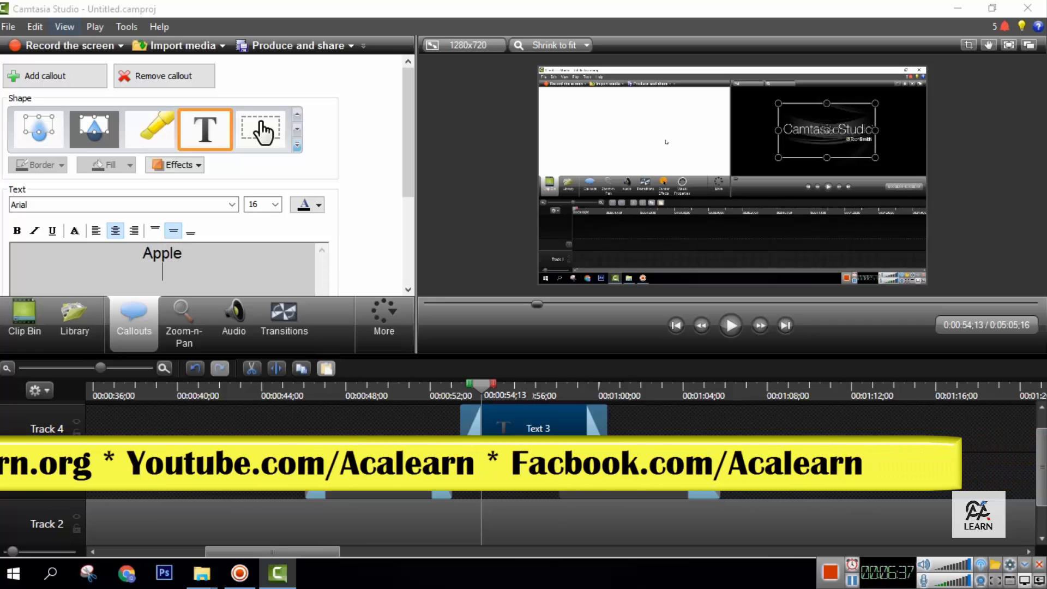
{"action": "type", "text": "Ck"}
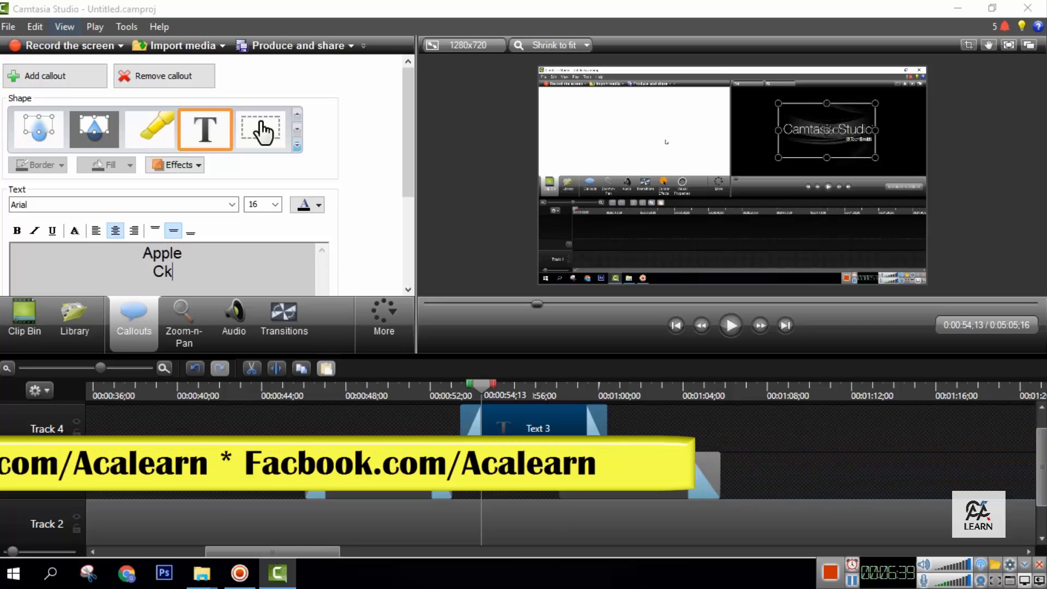
{"action": "type", "text": "a"}
{"action": "key", "text": "BackSpace"}
{"action": "key", "text": "BackSpace"}
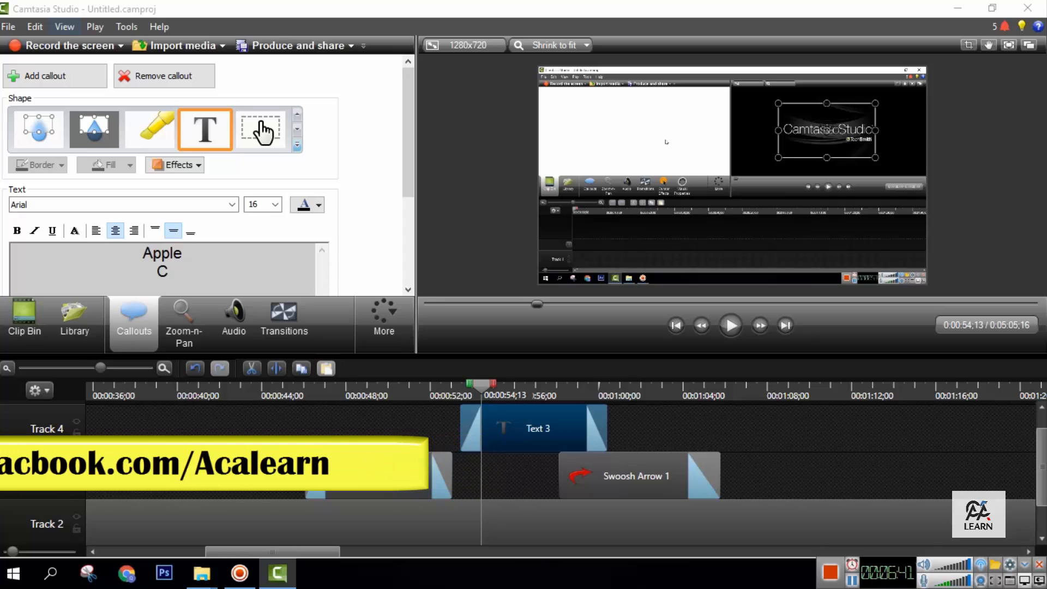
{"action": "type", "text": "ake"}
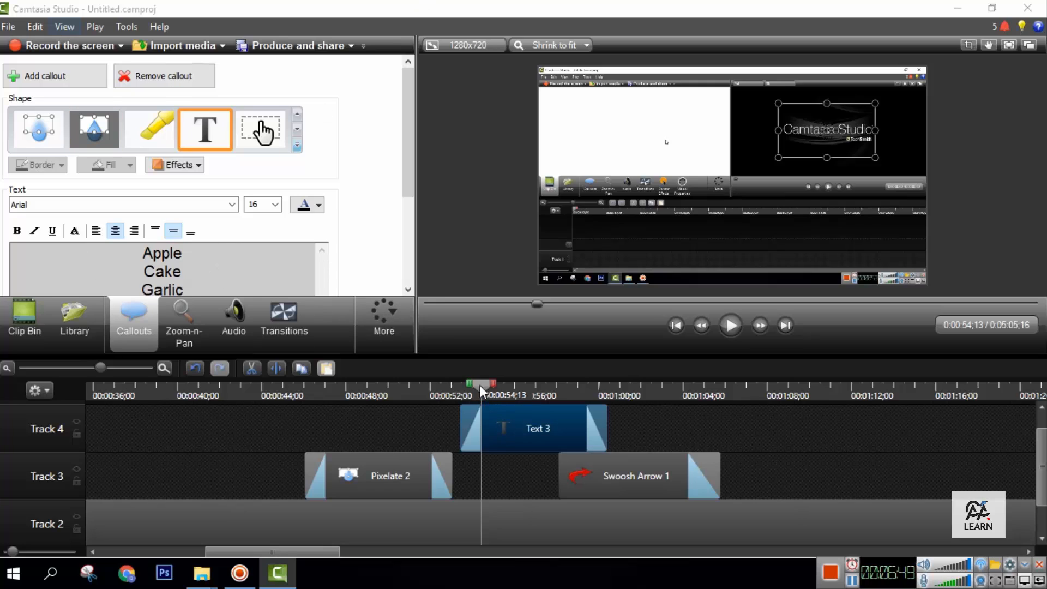
{"action": "mouse_move", "coordinate": [479, 386]}
{"action": "left_mouse_down"}
{"action": "mouse_move", "coordinate": [447, 388]}
{"action": "mouse_move", "coordinate": [469, 391]}
{"action": "left_mouse_up"}
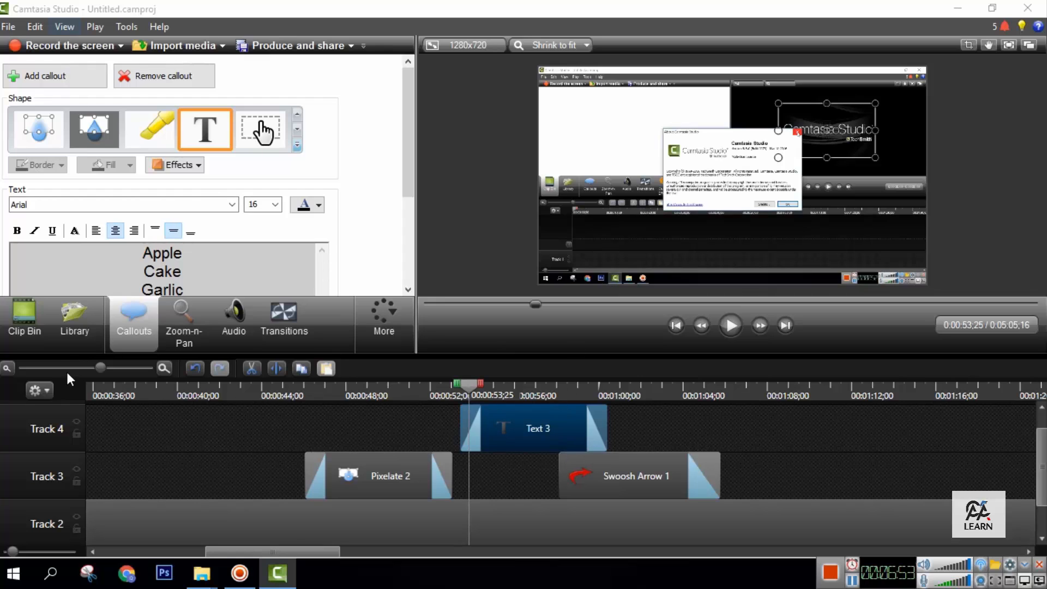
Move the Text callout on Track 4 past the end of the recording and place the playhead over it at 0:05:31;13.
{"action": "left_click_drag", "start_coordinate": [101, 368], "coordinate": [58, 368]}
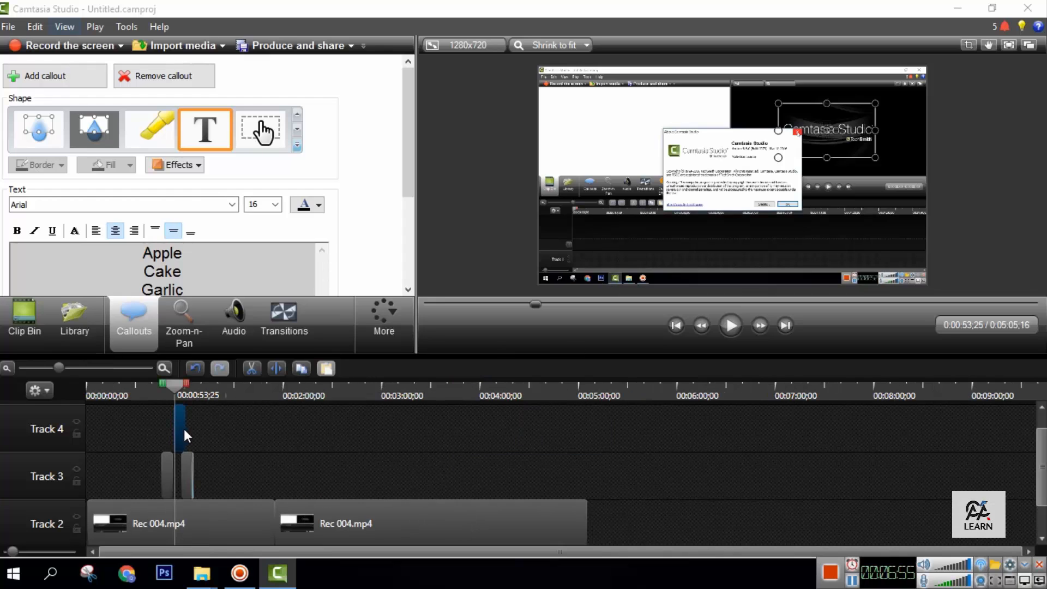
{"action": "left_click_drag", "start_coordinate": [184, 430], "coordinate": [552, 431]}
{"action": "left_click", "coordinate": [631, 389]}
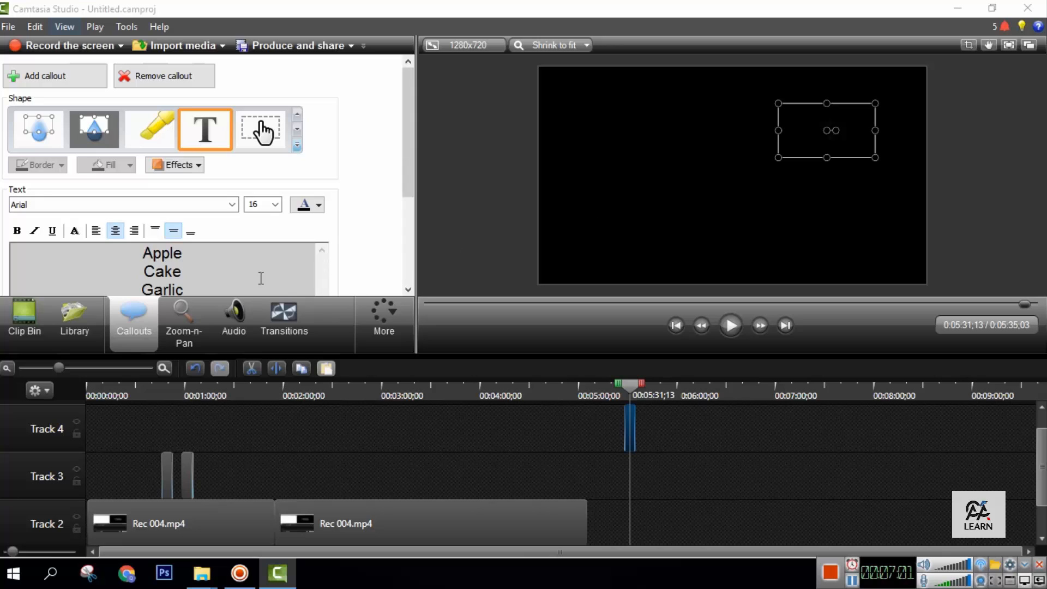
Set all of the Text callout's text to size 28 and colour it white.
{"action": "key", "text": "ctrl+a"}
{"action": "left_click", "coordinate": [275, 204]}
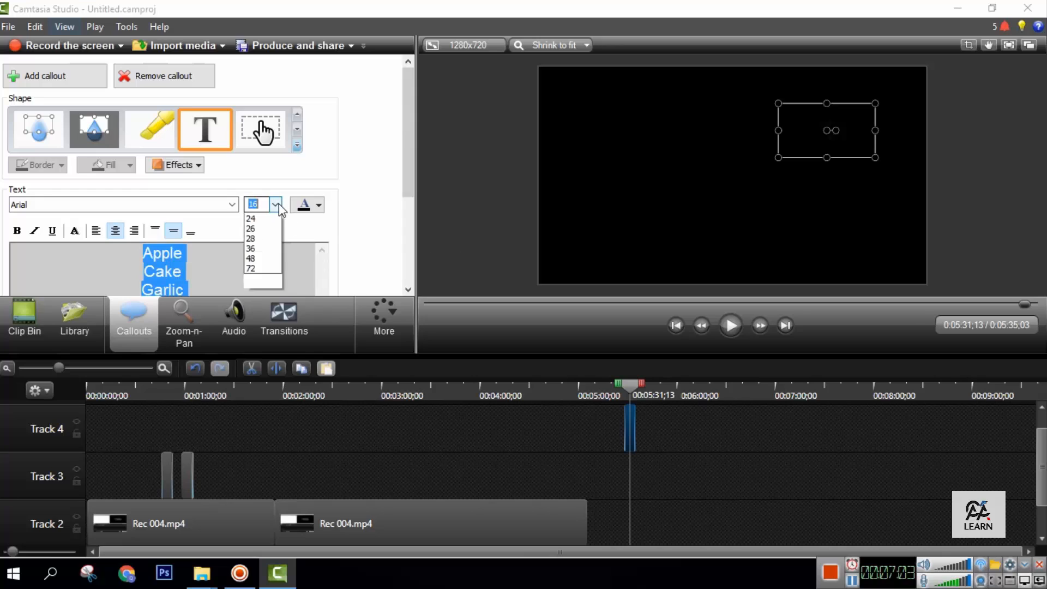
{"action": "left_click", "coordinate": [261, 326]}
{"action": "left_click", "coordinate": [317, 205]}
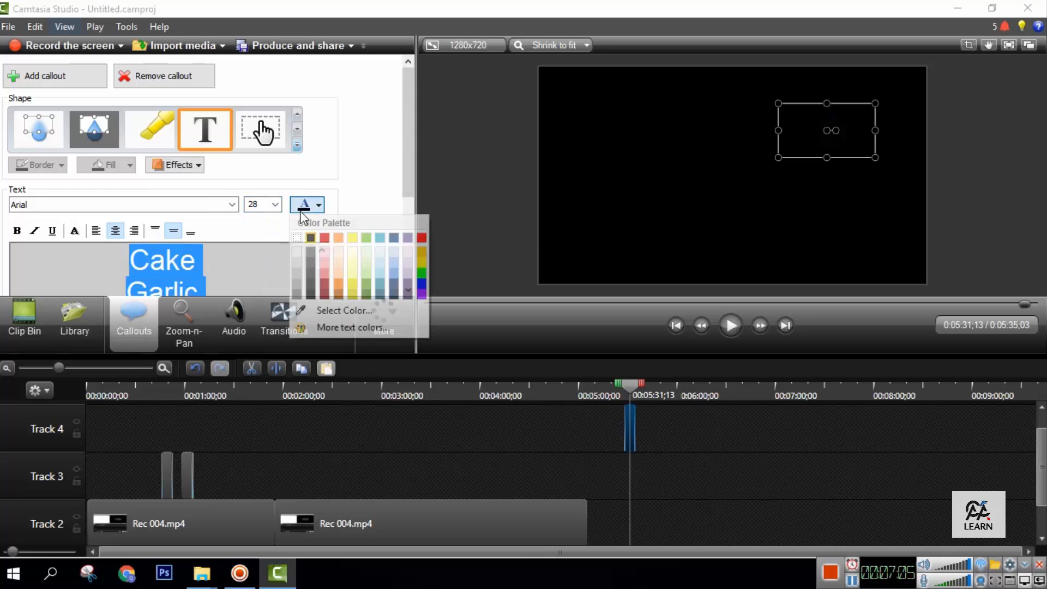
{"action": "left_click", "coordinate": [297, 238]}
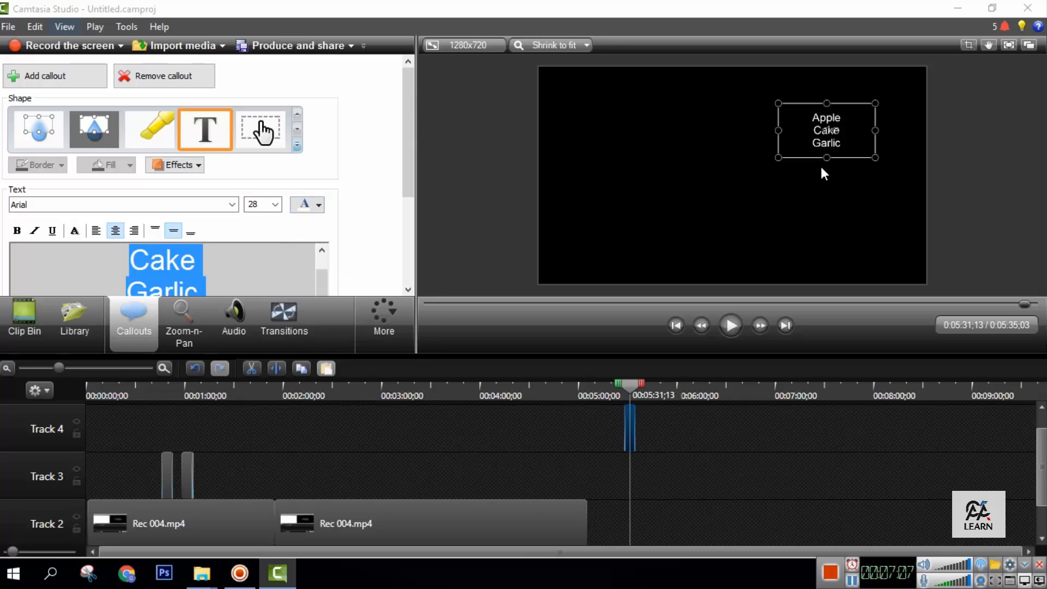
Place the Text callout as a taller box along the video's left side and extend its duration to 0:06:12;20.
{"action": "left_click_drag", "start_coordinate": [827, 158], "coordinate": [586, 245]}
{"action": "left_click", "coordinate": [645, 429]}
{"action": "left_click_drag", "start_coordinate": [635, 427], "coordinate": [697, 427]}
Play the Text callout from 0:05:28;03 and look through the full gallery of callout shapes.
{"action": "left_click_drag", "start_coordinate": [630, 385], "coordinate": [626, 386]}
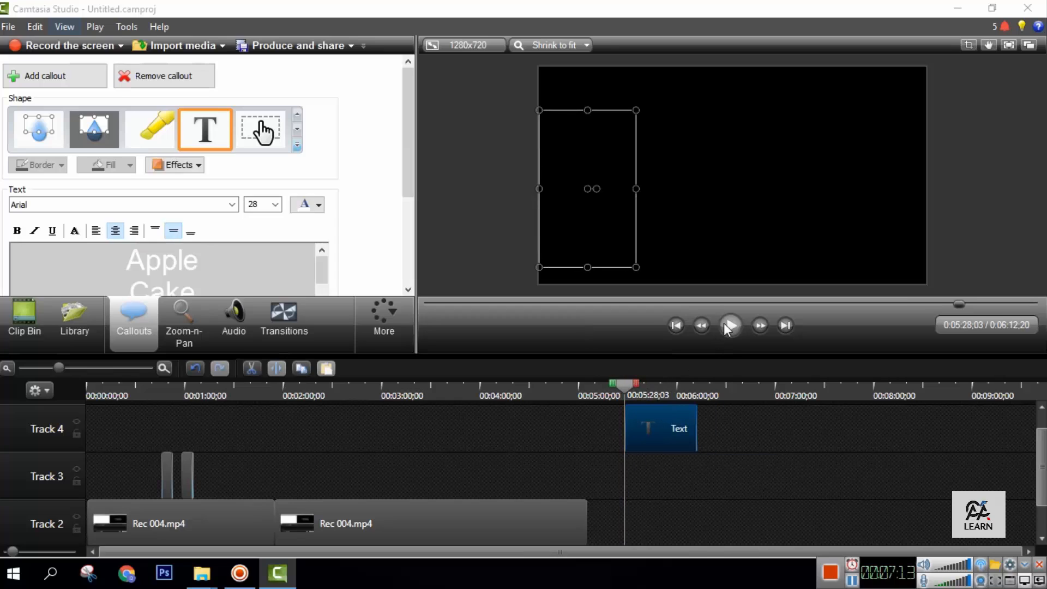
{"action": "left_click", "coordinate": [729, 327]}
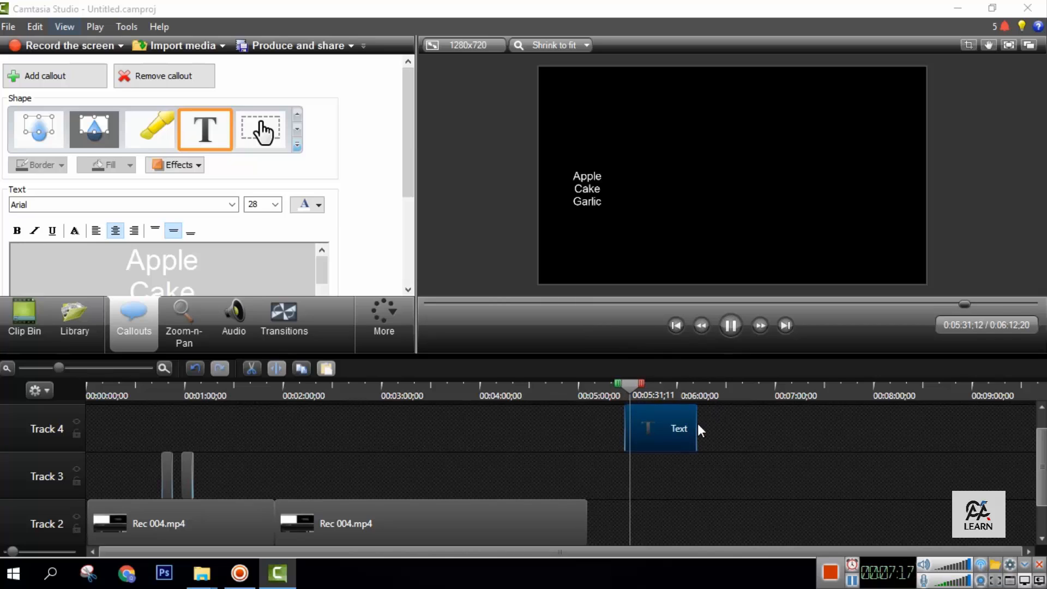
{"action": "left_click", "coordinate": [715, 329]}
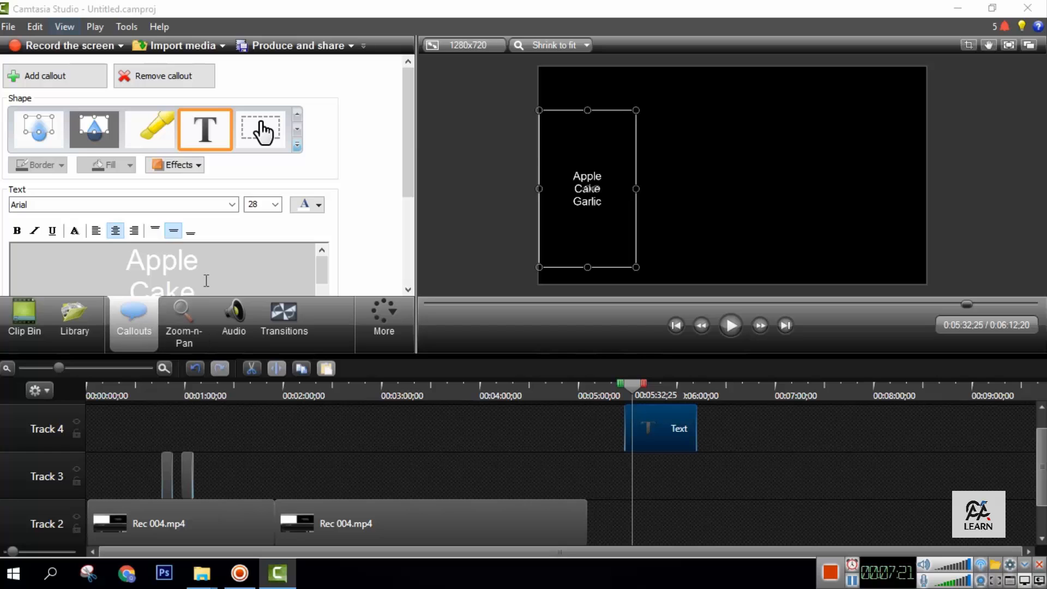
{"action": "left_click", "coordinate": [298, 146]}
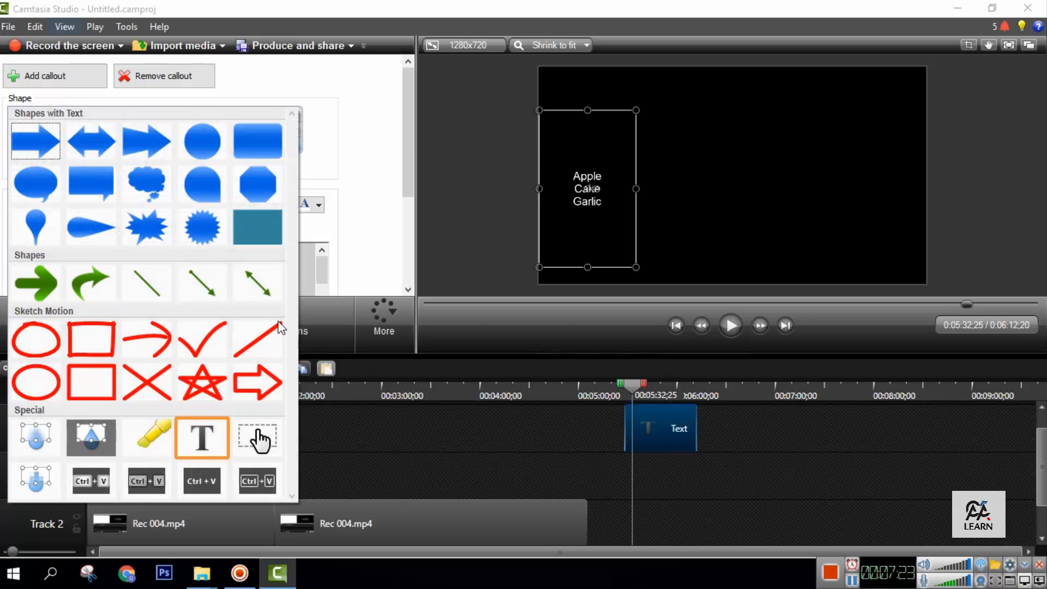
{"action": "left_click", "coordinate": [407, 465]}
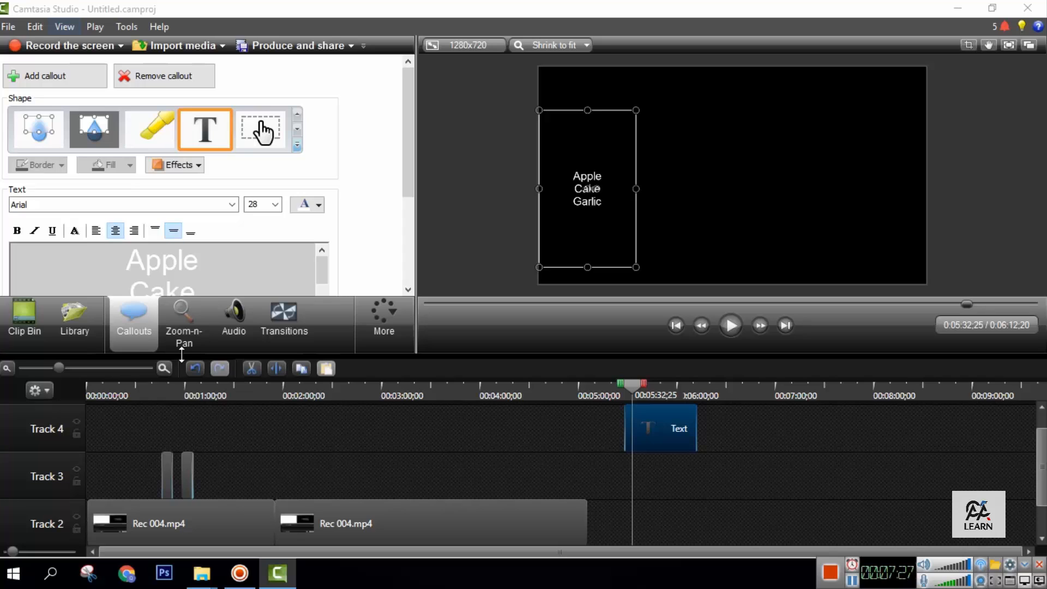
Add a Zoom-n-Pan animation enlarging the list text, stretched over most of the Text callout, and play it from 0:05:28;03.
{"action": "left_click", "coordinate": [172, 323]}
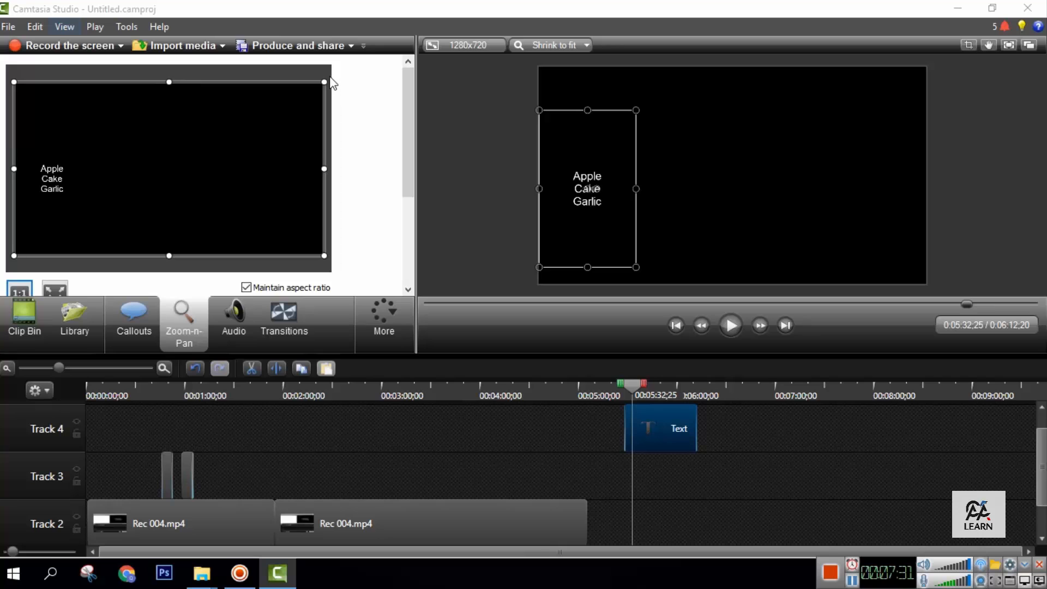
{"action": "left_click_drag", "start_coordinate": [325, 80], "coordinate": [188, 140]}
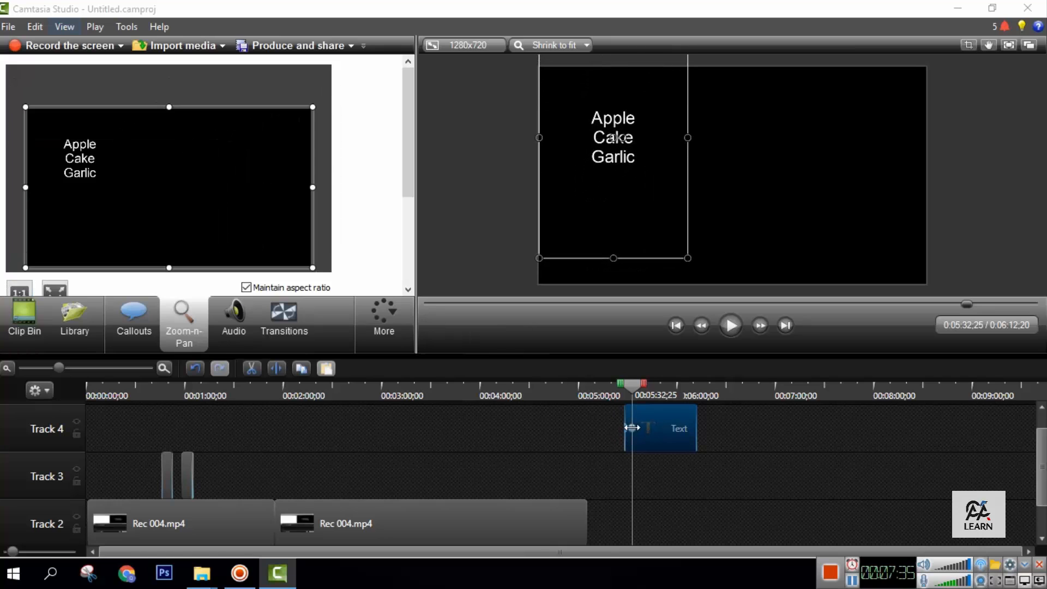
{"action": "left_click_drag", "start_coordinate": [632, 428], "coordinate": [692, 423]}
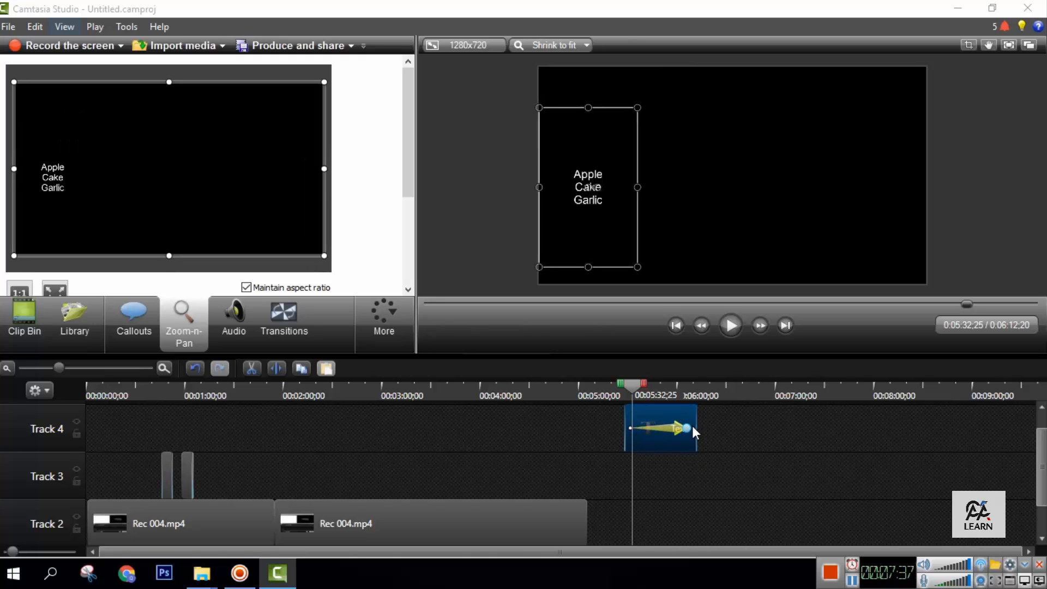
{"action": "left_click", "coordinate": [625, 388]}
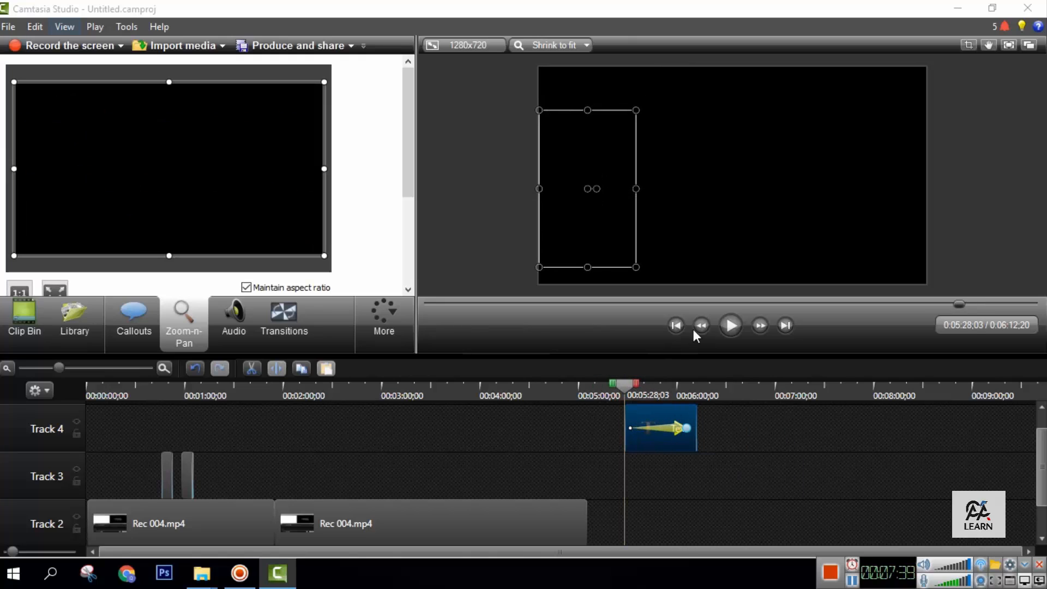
{"action": "left_click", "coordinate": [723, 329]}
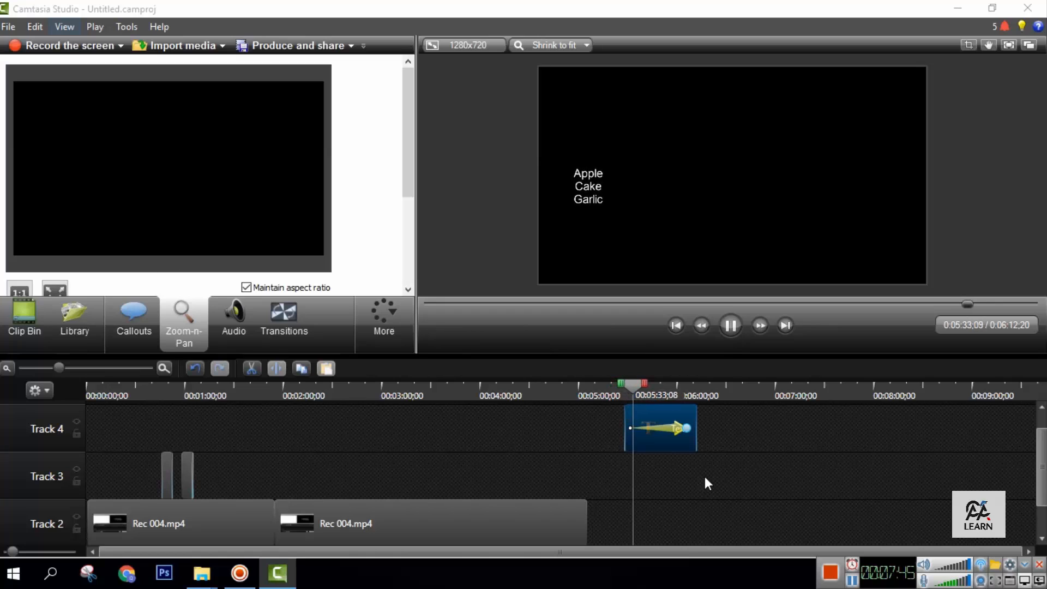
Shorten the zoom animation on the Text callout and trim the callout to end at 0:05:52;00.
{"action": "left_click", "coordinate": [692, 430]}
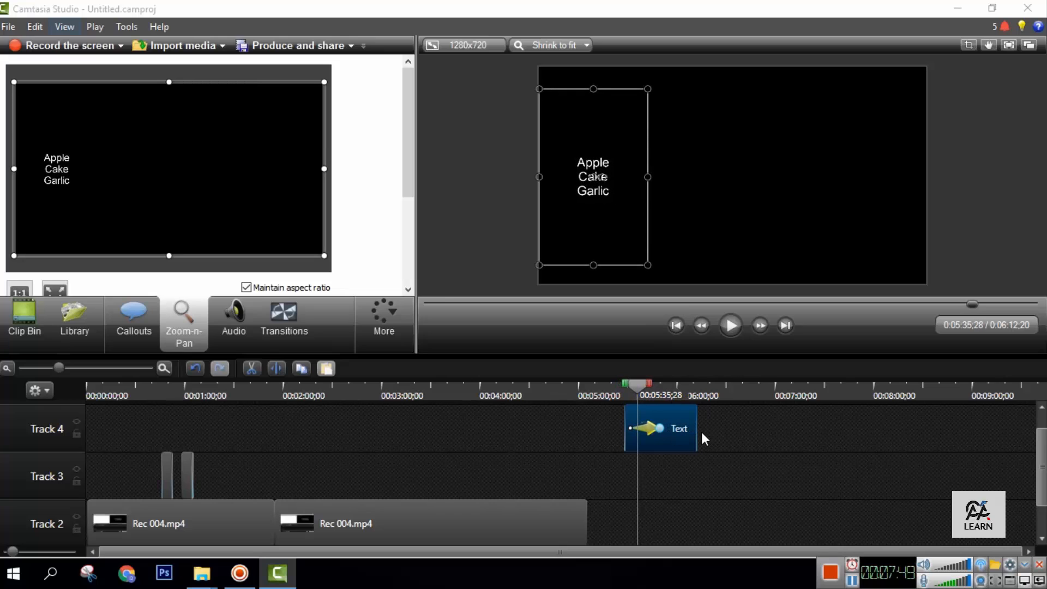
{"action": "left_click_drag", "start_coordinate": [696, 431], "coordinate": [663, 431]}
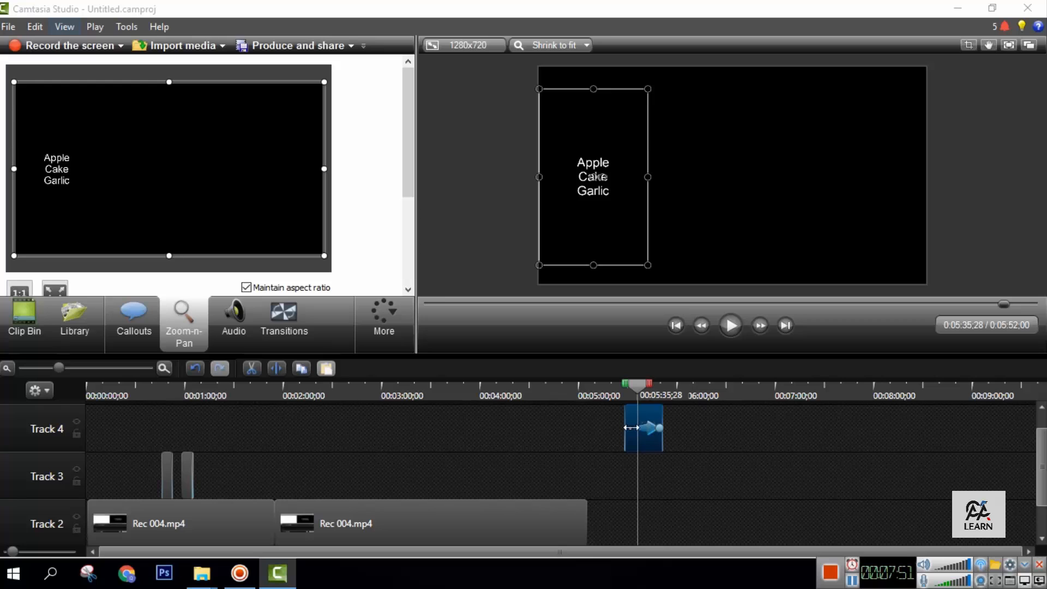
Play the Text callout's shortened zoom animation, watch it in full screen, and return to the editor.
{"action": "mouse_move", "coordinate": [632, 389]}
{"action": "left_mouse_down"}
{"action": "mouse_move", "coordinate": [600, 384]}
{"action": "mouse_move", "coordinate": [638, 385]}
{"action": "left_mouse_up"}
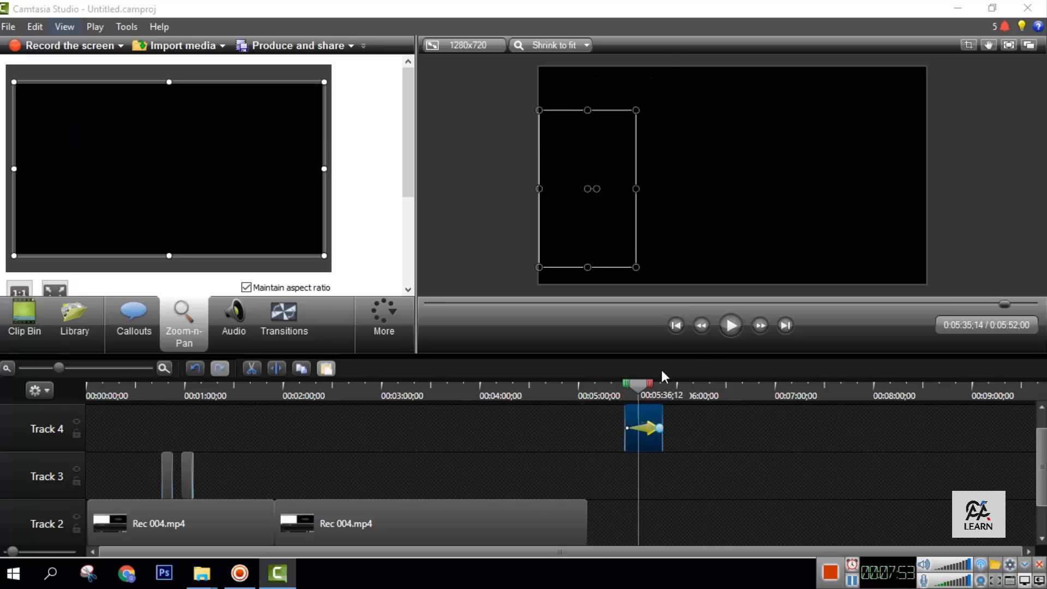
{"action": "left_click", "coordinate": [731, 325]}
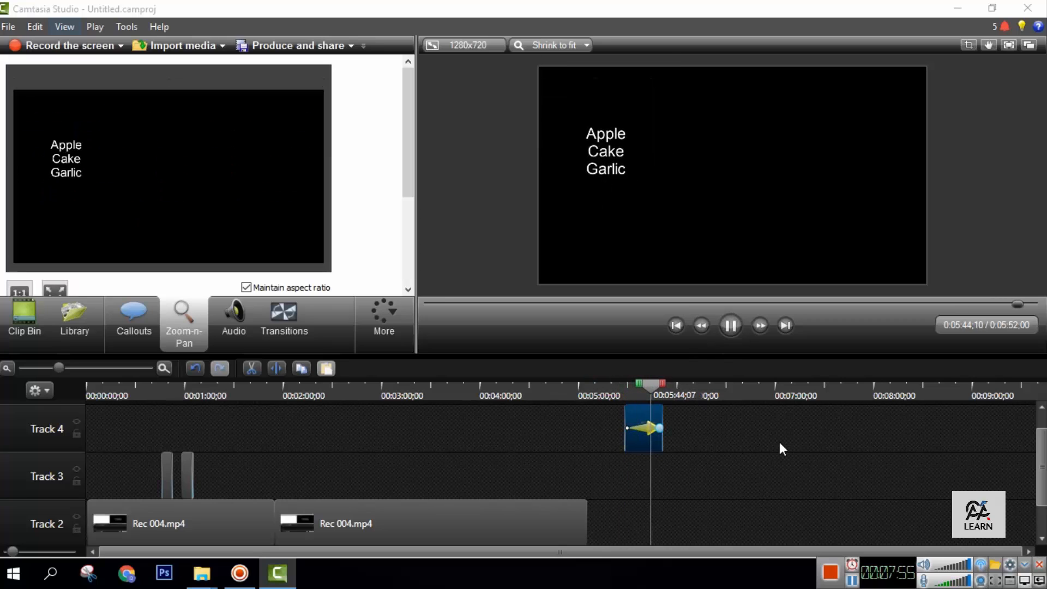
{"action": "left_click", "coordinate": [1009, 45]}
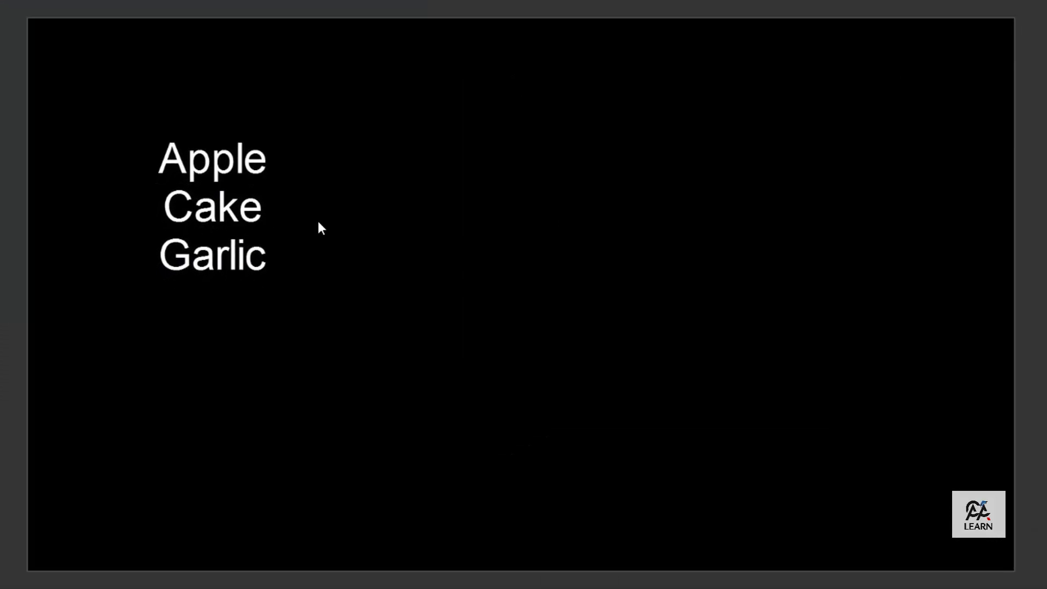
{"action": "key", "text": "Escape"}
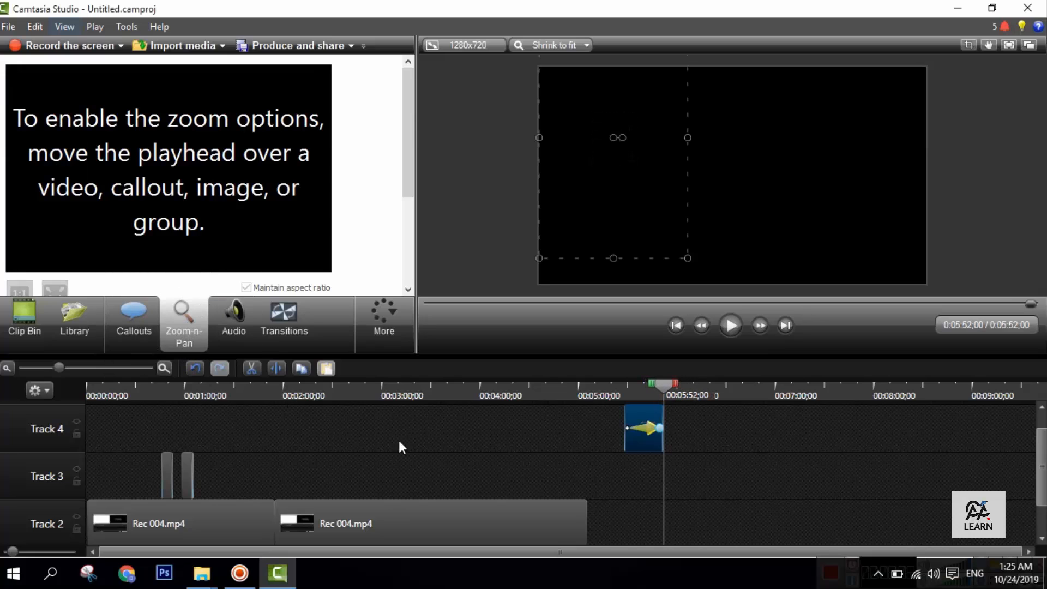
Spread the callouts along Track 4: Pixelate at about 0:05:21, Swoosh Arrow at about 0:06:20 and Text at about 0:07:00.
{"action": "left_click_drag", "start_coordinate": [673, 387], "coordinate": [610, 385]}
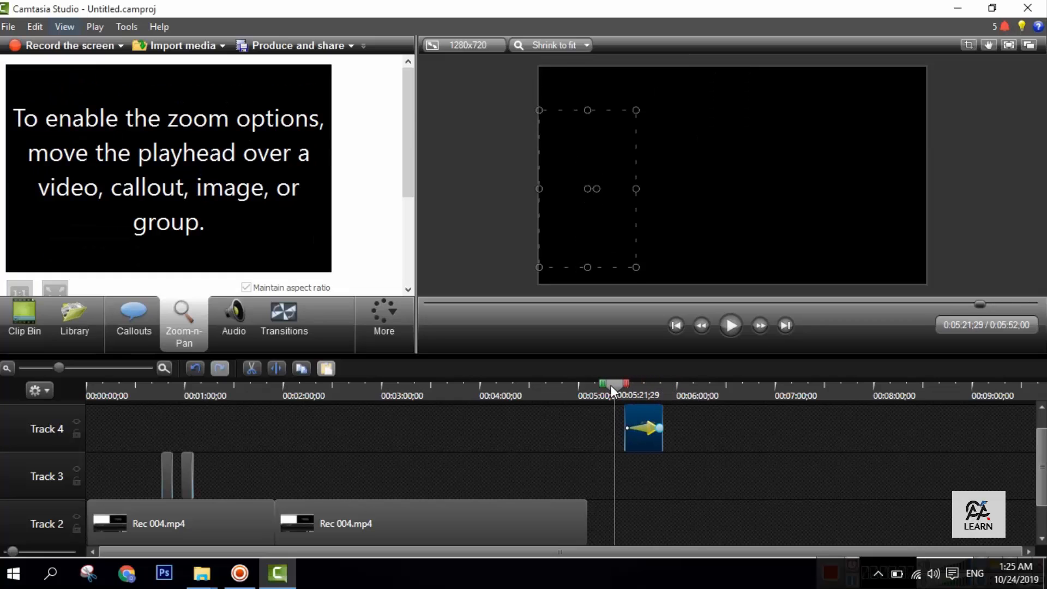
{"action": "left_click_drag", "start_coordinate": [656, 427], "coordinate": [808, 427]}
{"action": "left_click_drag", "start_coordinate": [188, 489], "coordinate": [716, 426]}
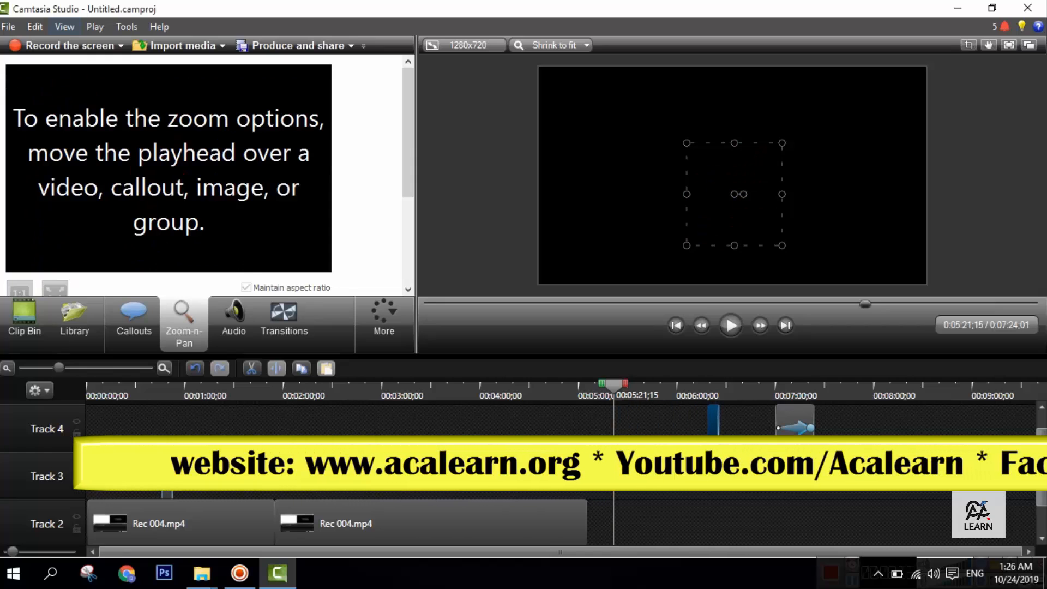
{"action": "left_click_drag", "start_coordinate": [166, 489], "coordinate": [633, 424]}
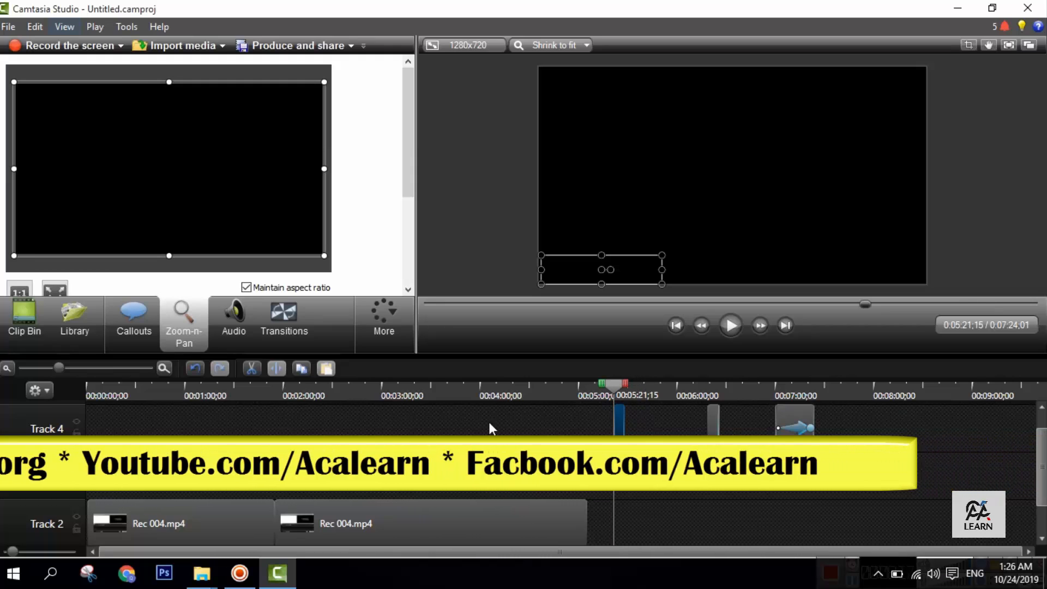
Add a zoom onto the preview area with the Camtasia Studio logo in the second Rec 004.mp4 clip at 0:03:38;21 and lengthen its animation.
{"action": "left_click", "coordinate": [495, 388]}
{"action": "left_click", "coordinate": [445, 388]}
{"action": "left_click", "coordinate": [427, 523]}
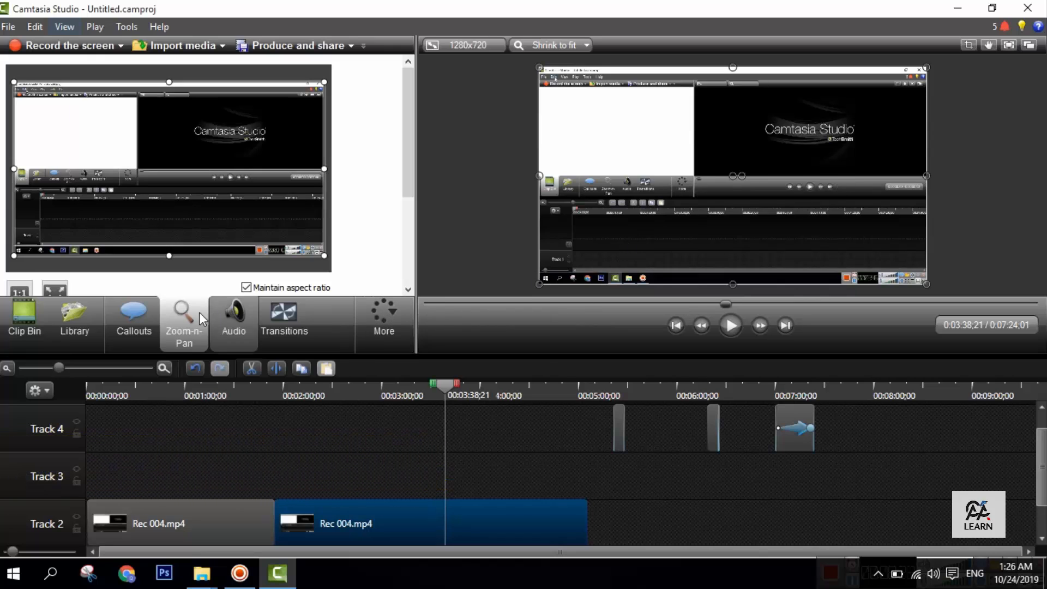
{"action": "left_click_drag", "start_coordinate": [13, 256], "coordinate": [112, 201]}
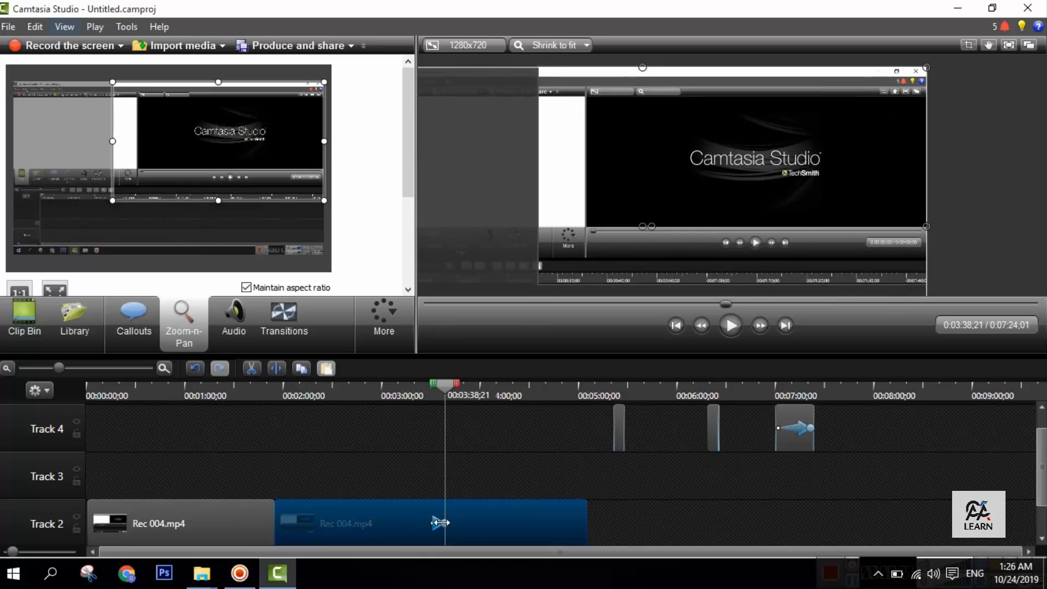
{"action": "left_click_drag", "start_coordinate": [440, 522], "coordinate": [453, 522]}
Play the clip's zoom from 0:03:34;17 and shorten its animation to end at about 0:03:40.
{"action": "mouse_move", "coordinate": [445, 385]}
{"action": "left_mouse_down"}
{"action": "mouse_move", "coordinate": [428, 384]}
{"action": "mouse_move", "coordinate": [438, 386]}
{"action": "left_mouse_up"}
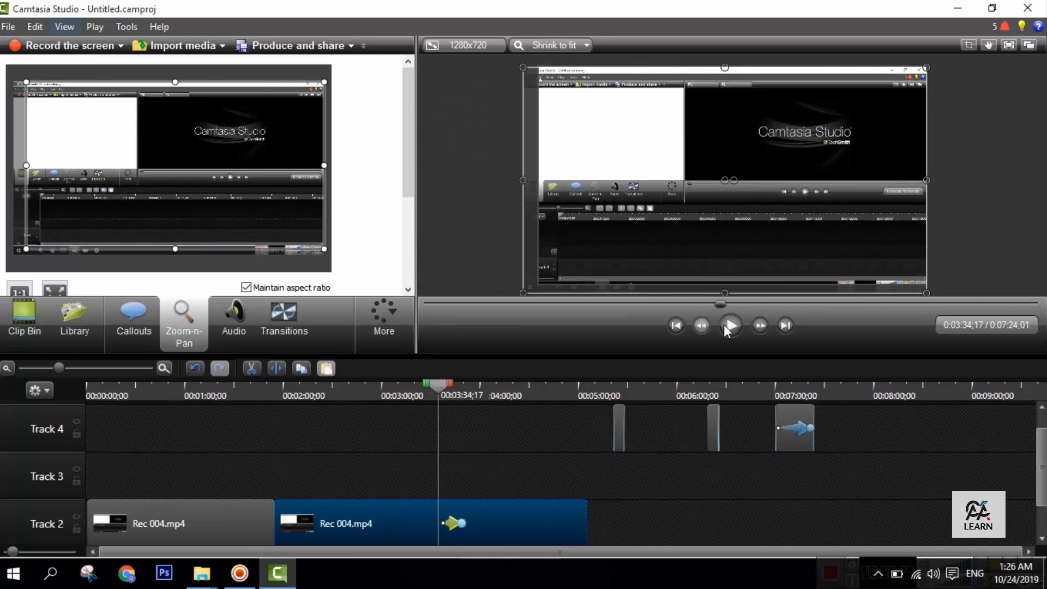
{"action": "left_click", "coordinate": [729, 325]}
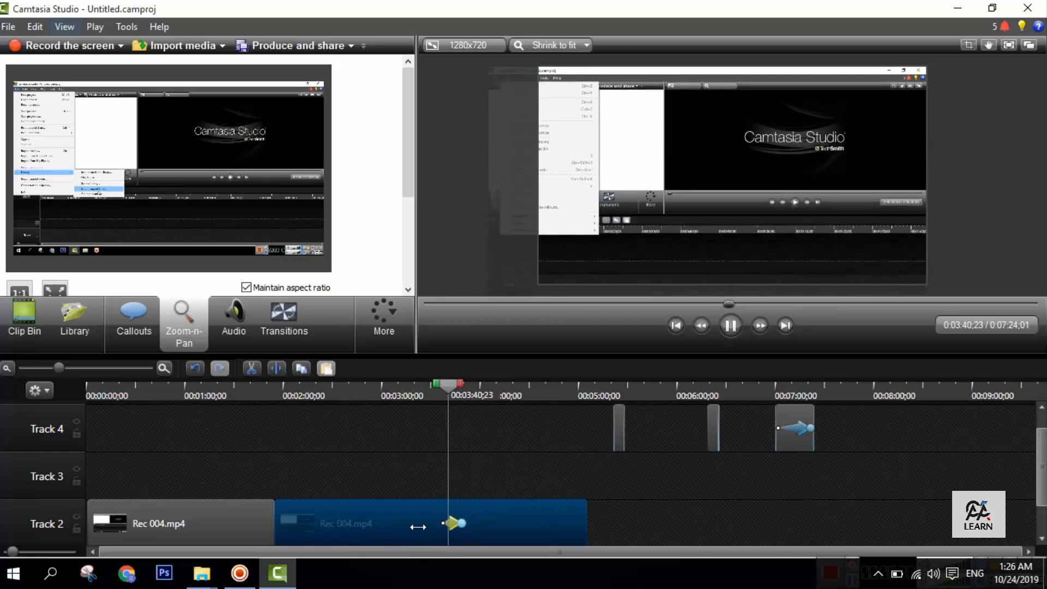
{"action": "left_click", "coordinate": [110, 367]}
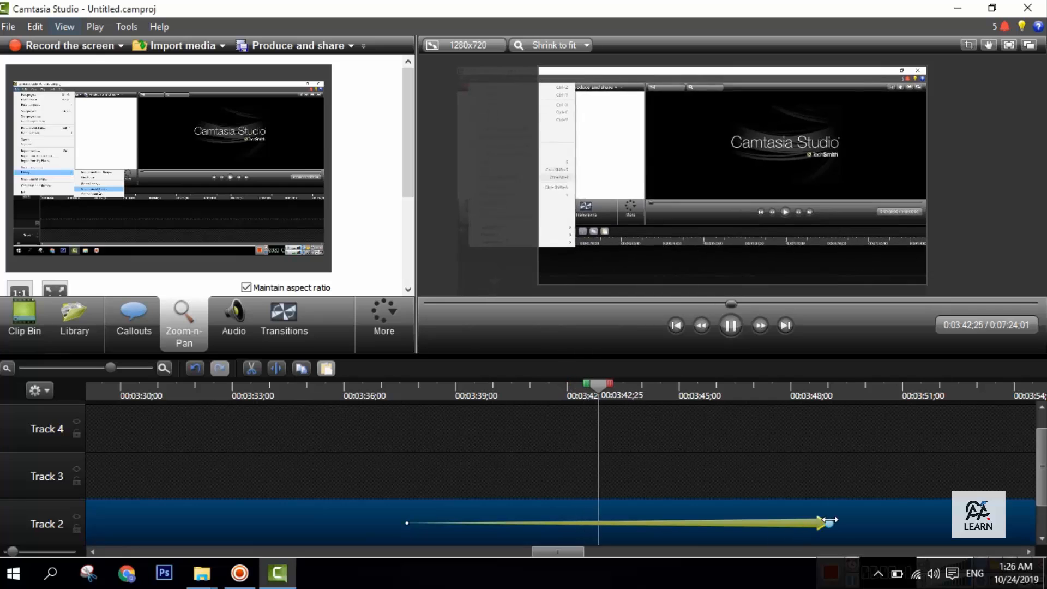
{"action": "left_click_drag", "start_coordinate": [813, 518], "coordinate": [490, 515]}
Play the shortened zoom on Track 2 from 0:03:37;13 and set the playhead to 0:03:40;18.
{"action": "left_click", "coordinate": [397, 391]}
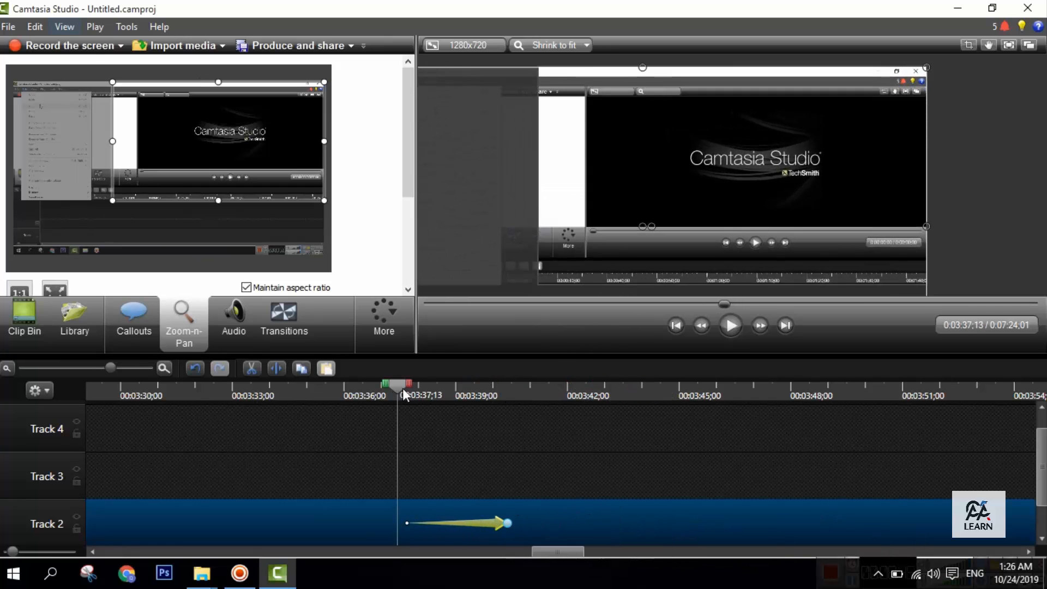
{"action": "left_click", "coordinate": [733, 323]}
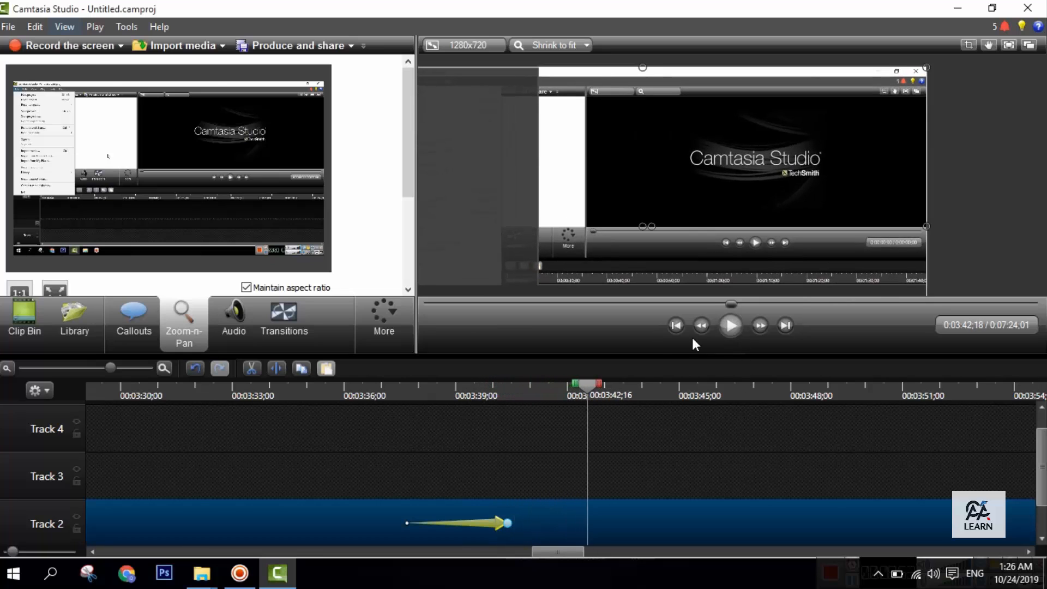
{"action": "key", "text": "space"}
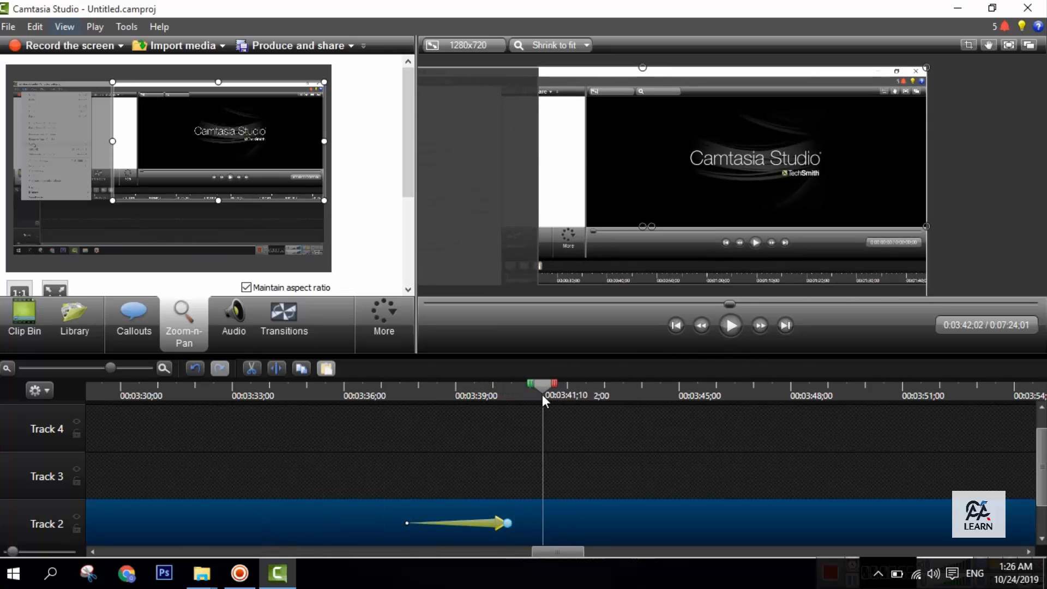
{"action": "left_click_drag", "start_coordinate": [542, 394], "coordinate": [514, 397]}
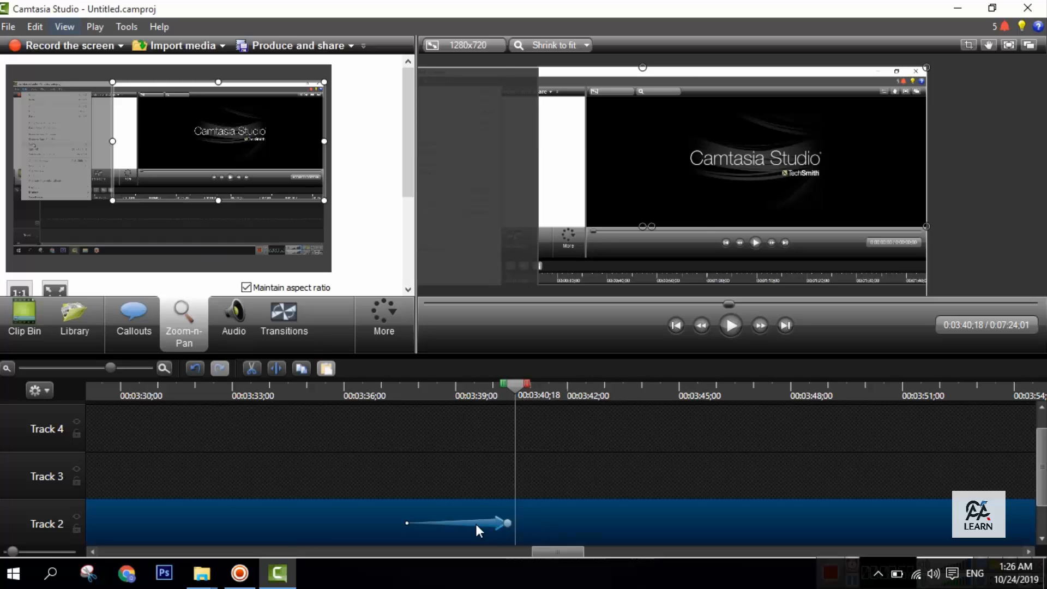
Deselect the clip and widen the tools area to show the remaining tools from Cursor Effects to Quizzing.
{"action": "left_click_drag", "start_coordinate": [89, 369], "coordinate": [71, 369]}
{"action": "left_click", "coordinate": [451, 456]}
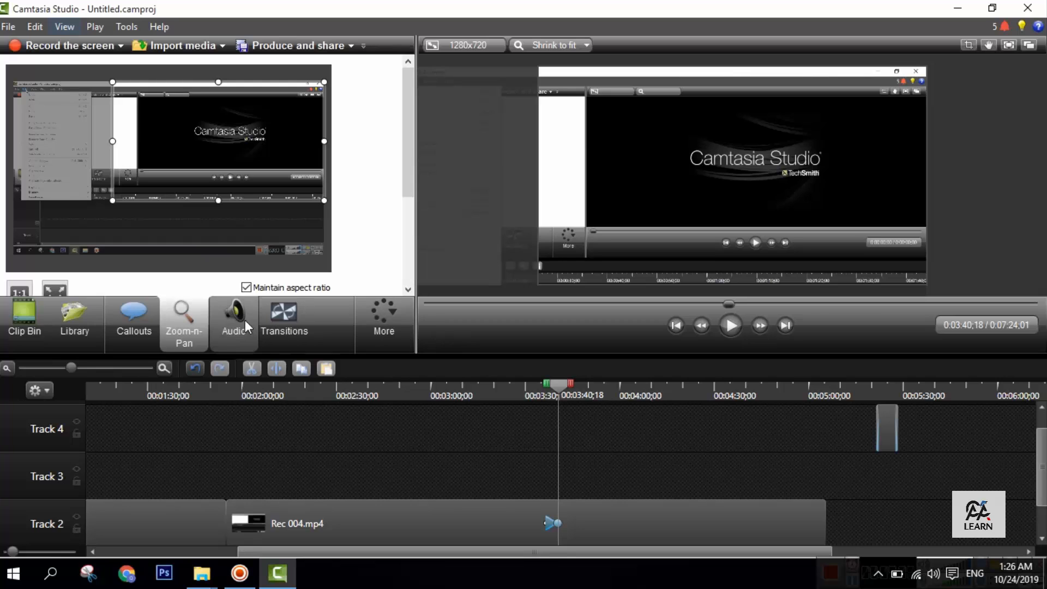
{"action": "left_click_drag", "start_coordinate": [416, 327], "coordinate": [691, 337]}
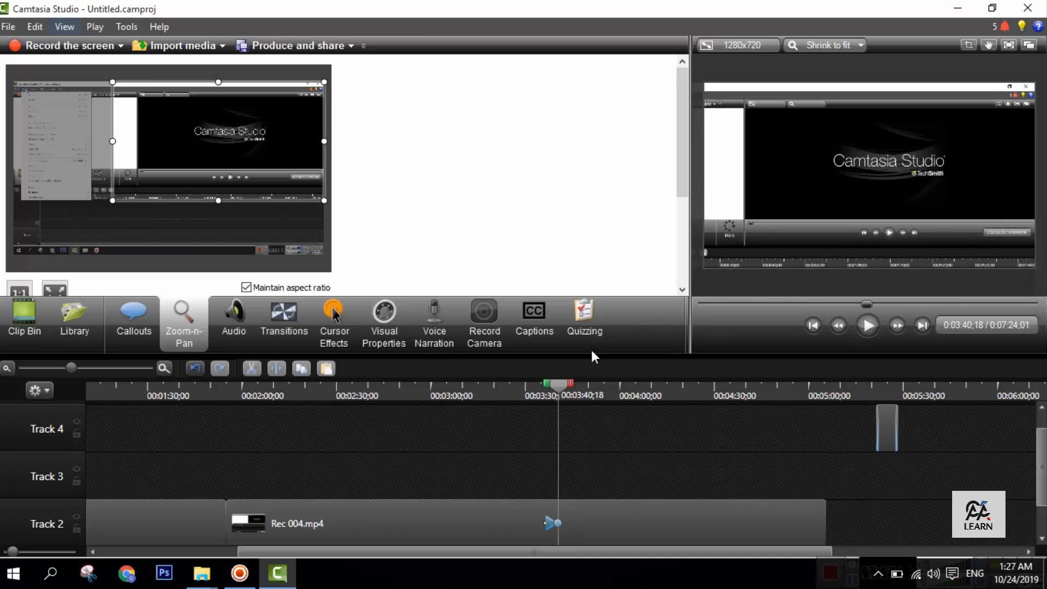
Switch to the screen recorder and stop the running recording.
{"action": "left_click", "coordinate": [274, 578]}
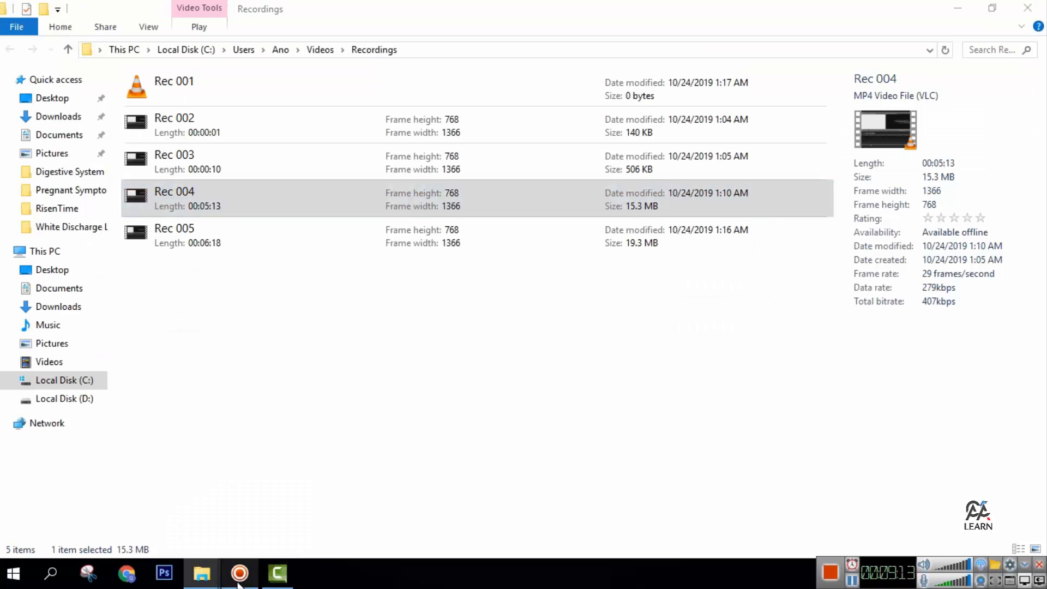
{"action": "left_click", "coordinate": [828, 571]}
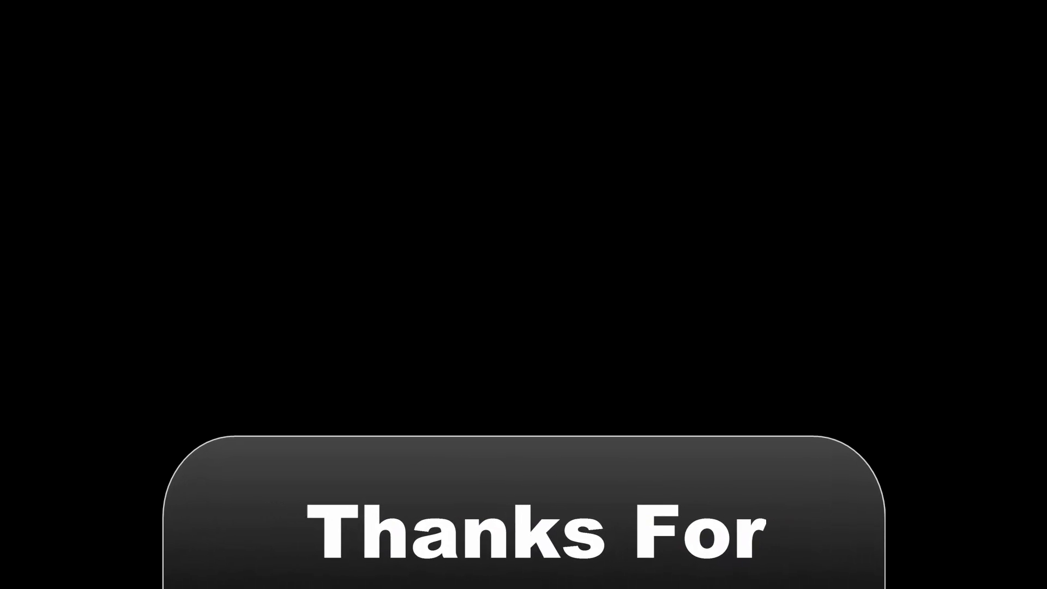